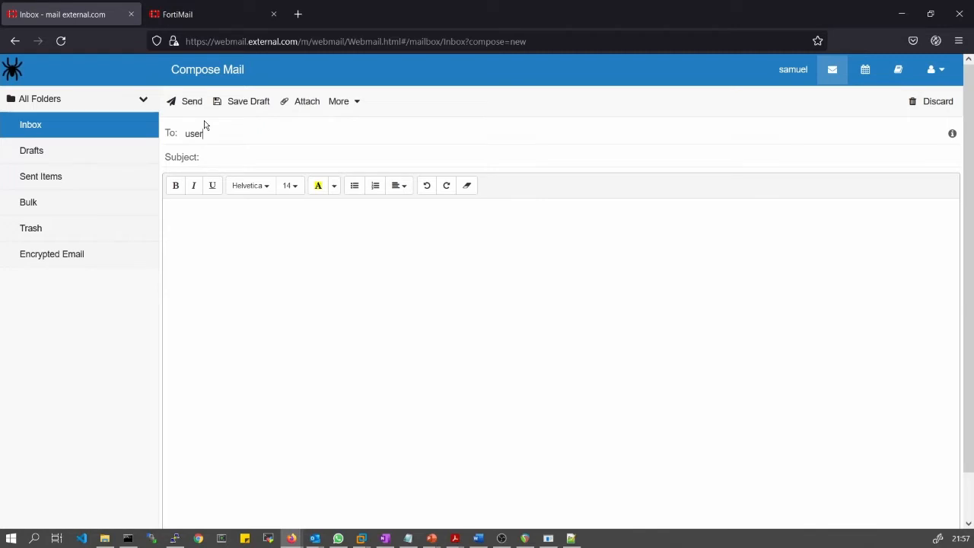
# Address the new mail to the internal test user, enter kirim1 as both subject and body, and send it.
pyautogui.write('1@internaml')
pyautogui.press('BackSpace')
pyautogui.press('BackSpace')
pyautogui.press('BackSpace')
pyautogui.write('al.com')
pyautogui.press('Tab')
pyautogui.write('kirim1kirim1')
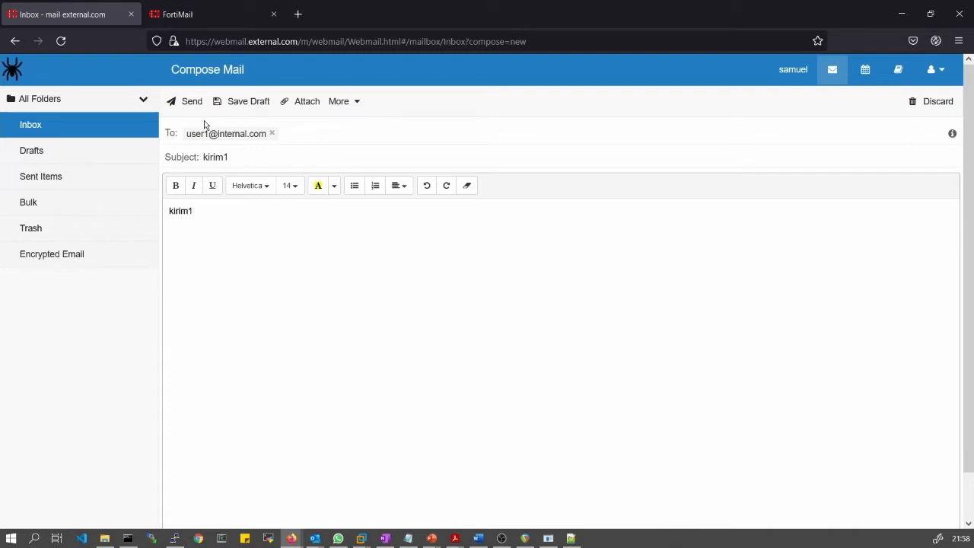
pyautogui.click(234, 156)
pyautogui.click(191, 102)
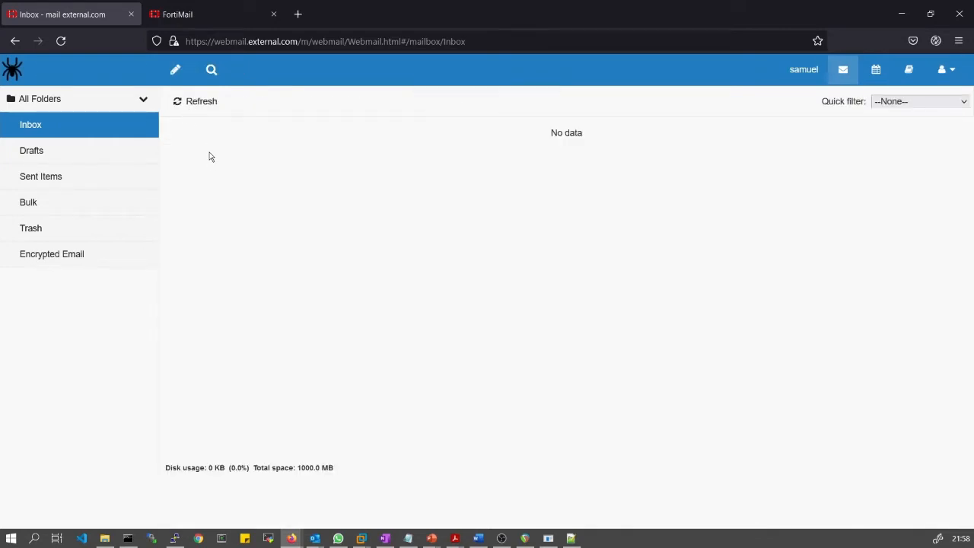
# Log in to the internal.com webmail as user1 with the account password, without saving the login in the browser.
pyautogui.click(210, 22)
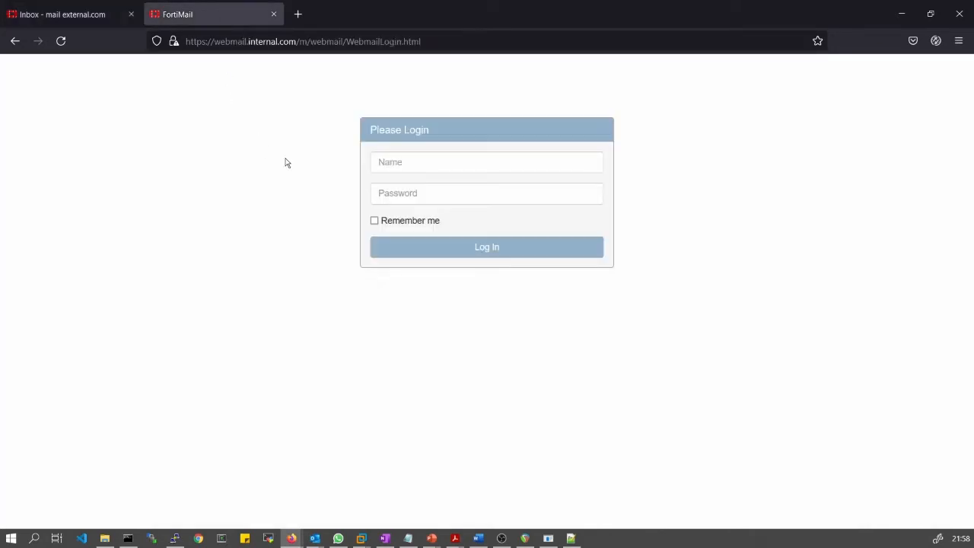
pyautogui.click(396, 162)
pyautogui.write('user1')
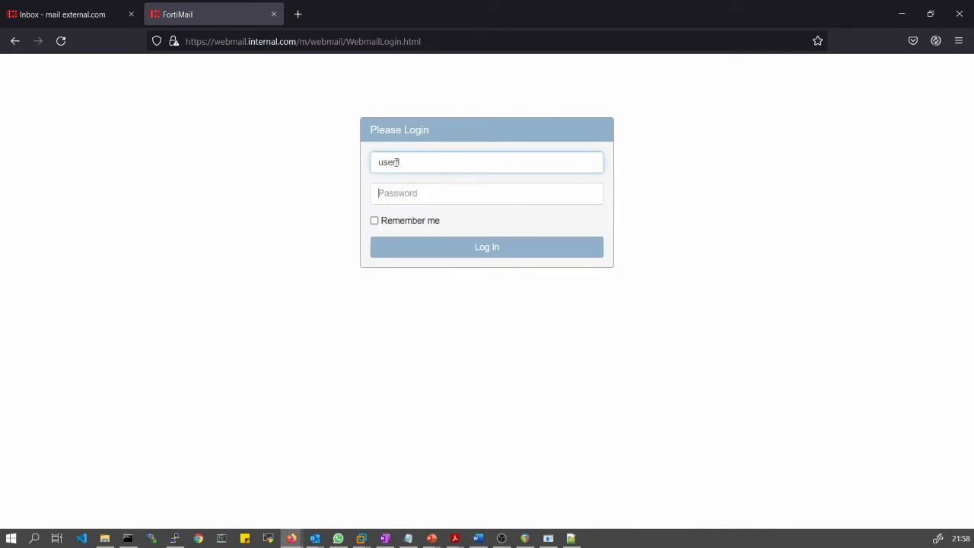
pyautogui.press('Tab')
pyautogui.write('••••••')
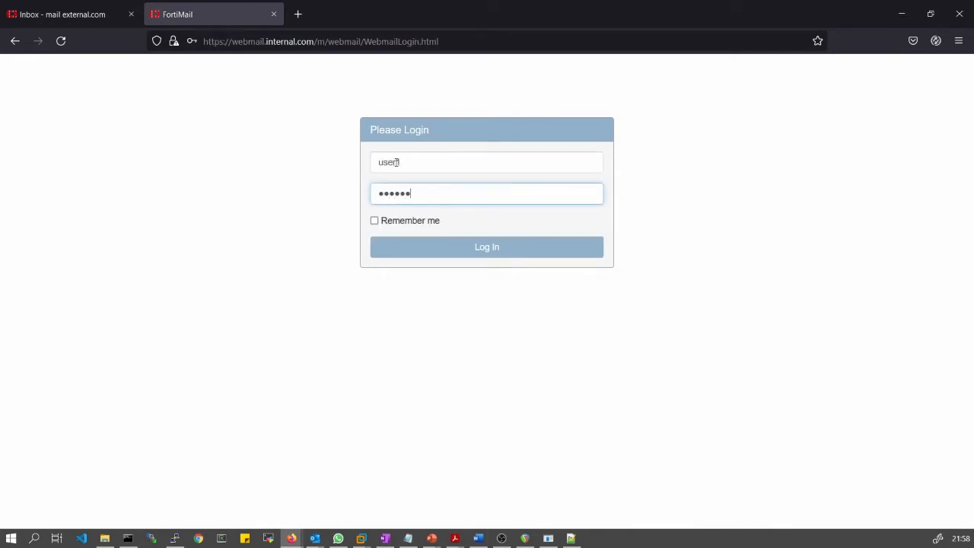
pyautogui.press('Return')
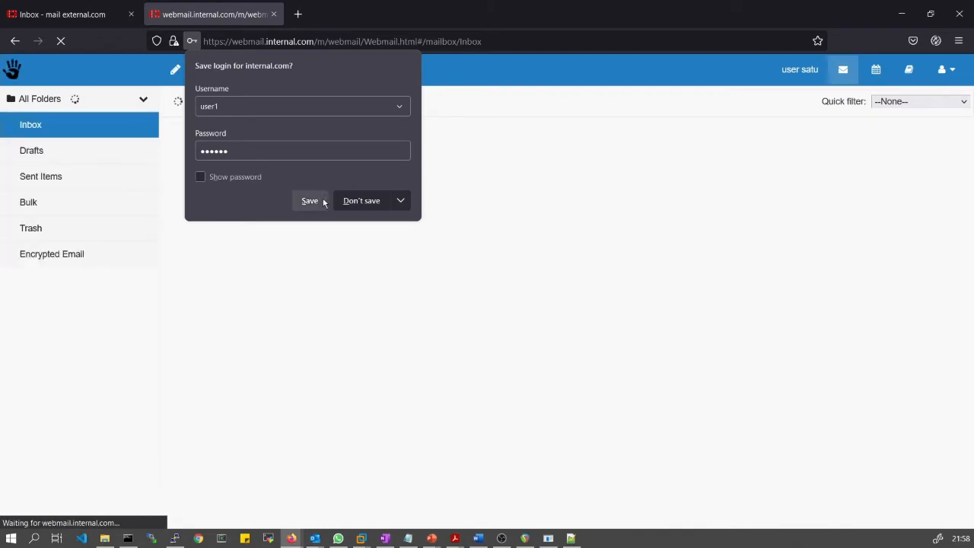
pyautogui.click(367, 201)
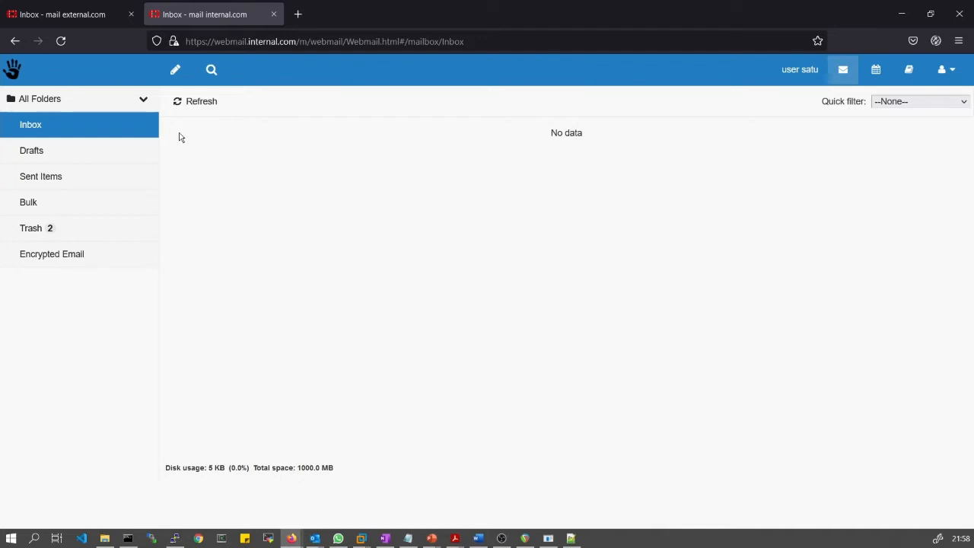
# Refresh the internal user's inbox and open the received kirim1 message.
pyautogui.click(178, 102)
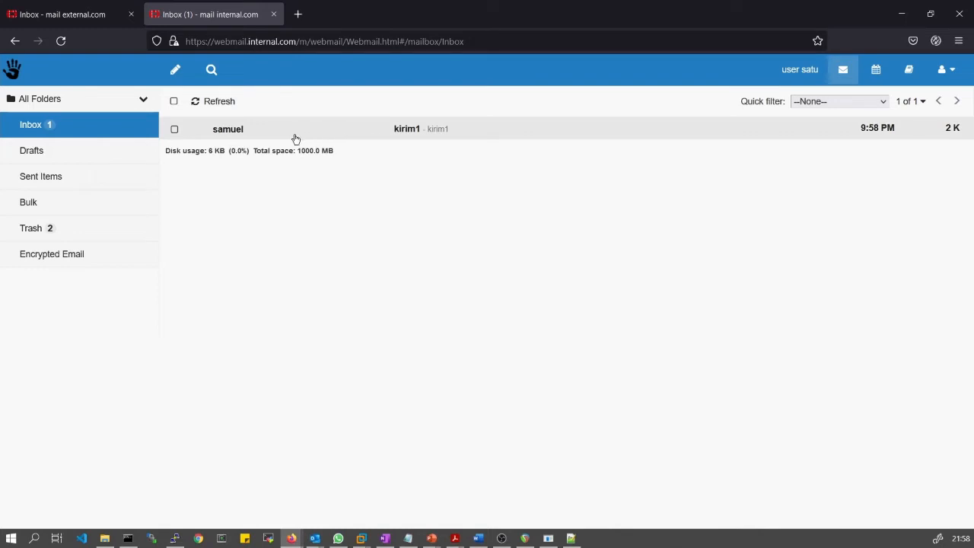
pyautogui.click(341, 130)
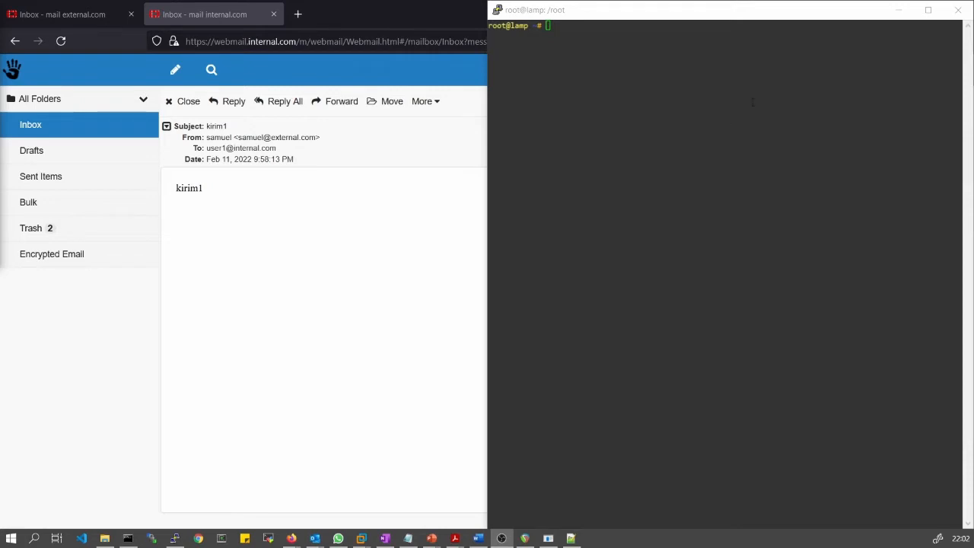
# Switch to the PuTTY terminal and display the contents of testmail.sh with more.
pyautogui.click(721, 135)
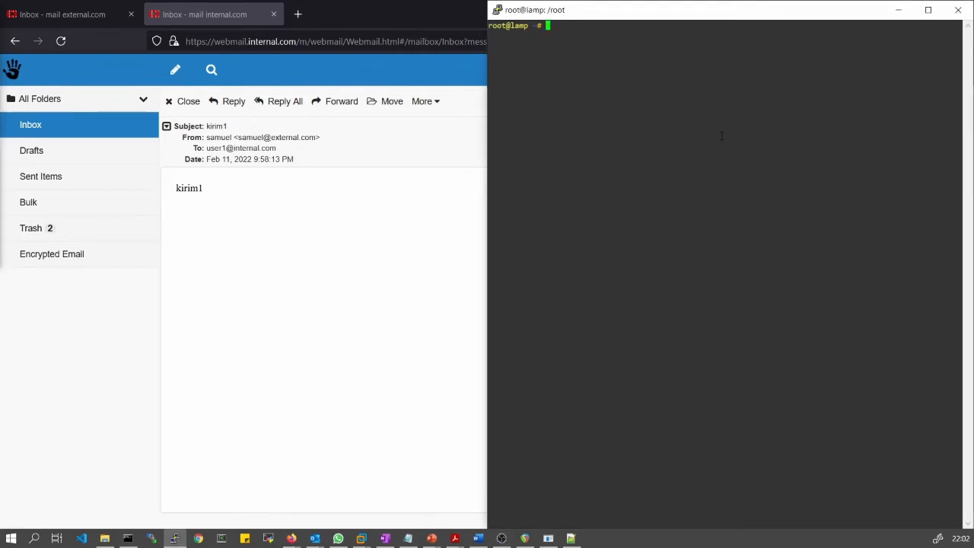
pyautogui.write('s')
pyautogui.write('ore testmail.sh')
pyautogui.press('Return')
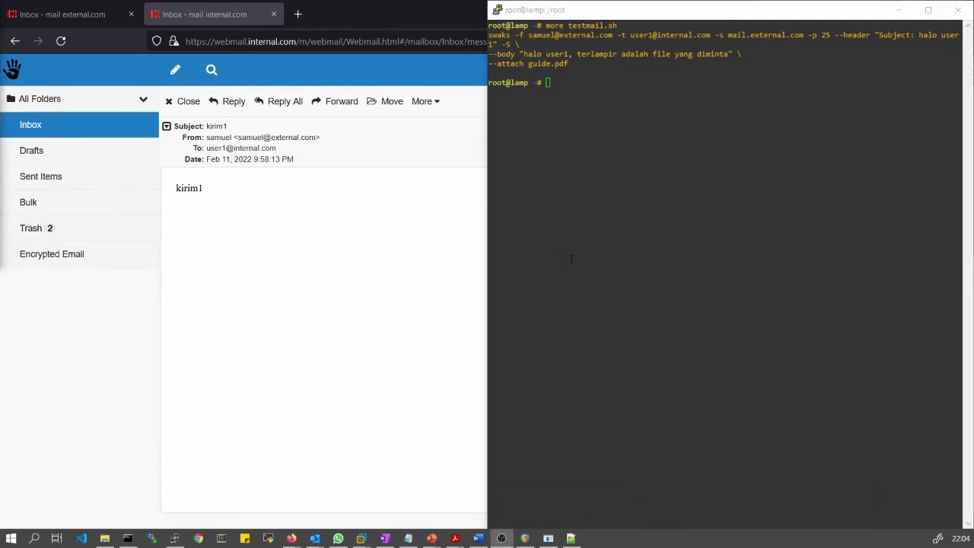
# Run the ./testmail.sh script to send the test mail with its attachment.
pyautogui.click(610, 232)
pyautogui.write('./testmail.sh')
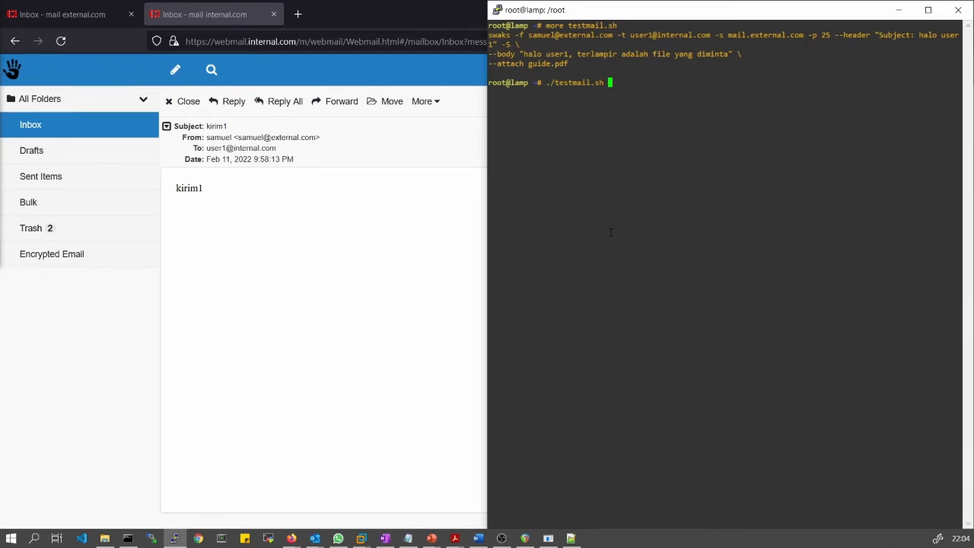
pyautogui.press('Return')
# Return to the internal webmail in Firefox, refresh the inbox, and open the "halo user1" message.
pyautogui.click(362, 274)
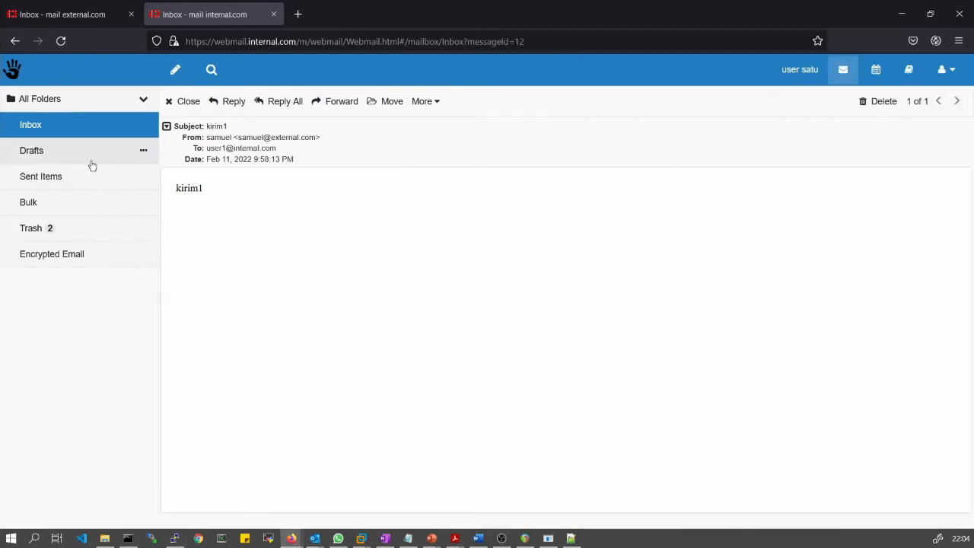
pyautogui.click(93, 131)
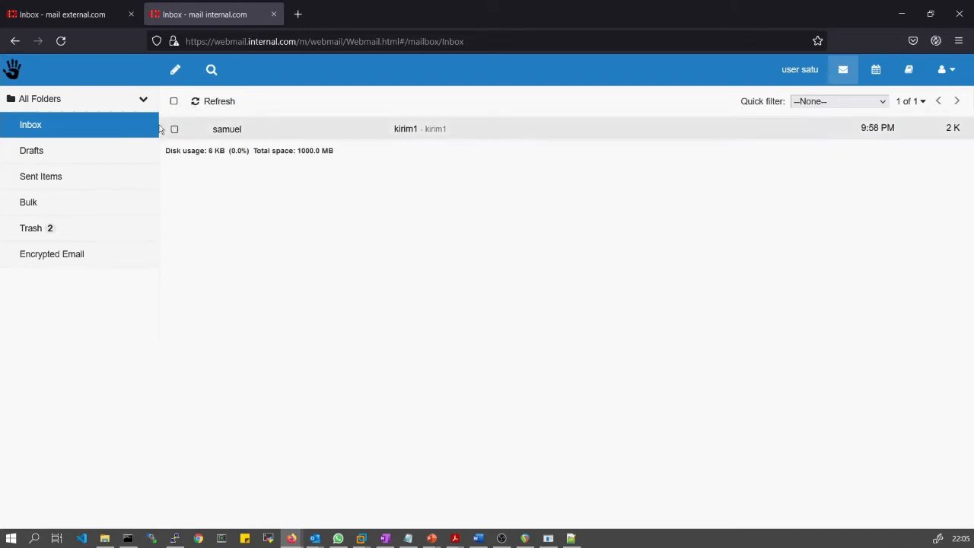
pyautogui.click(195, 102)
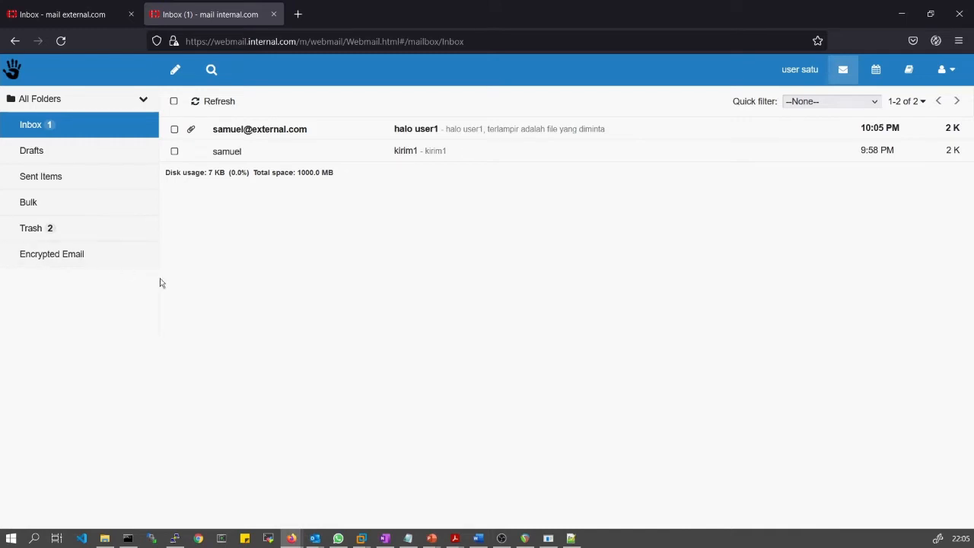
pyautogui.click(329, 126)
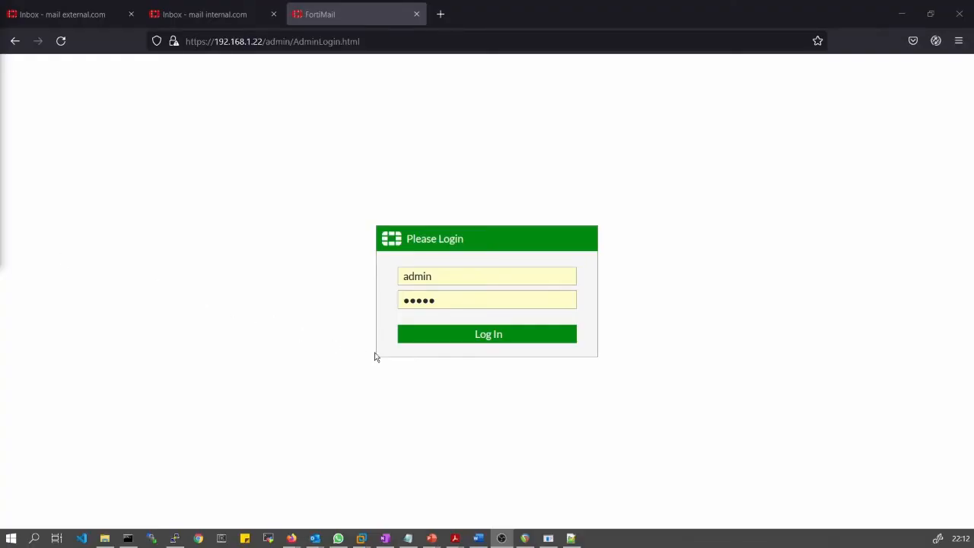
# Log in to the FortiMail admin console with the prefilled credentials and open the system's network interface settings.
pyautogui.click(463, 334)
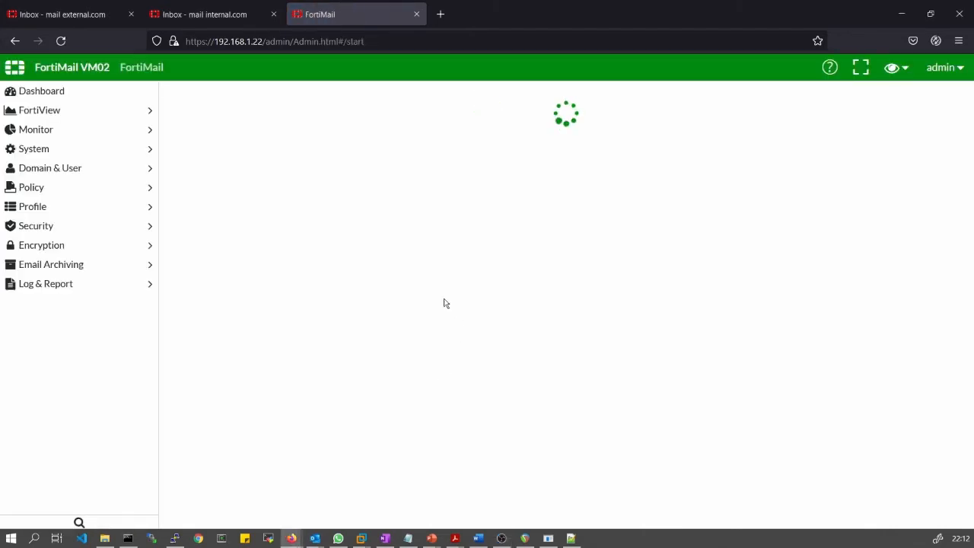
pyautogui.click(95, 150)
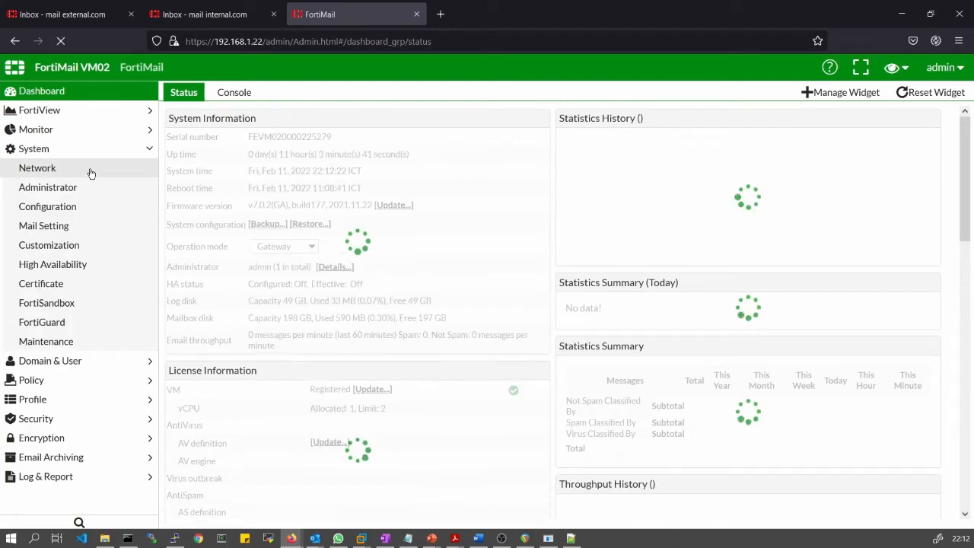
pyautogui.click(89, 169)
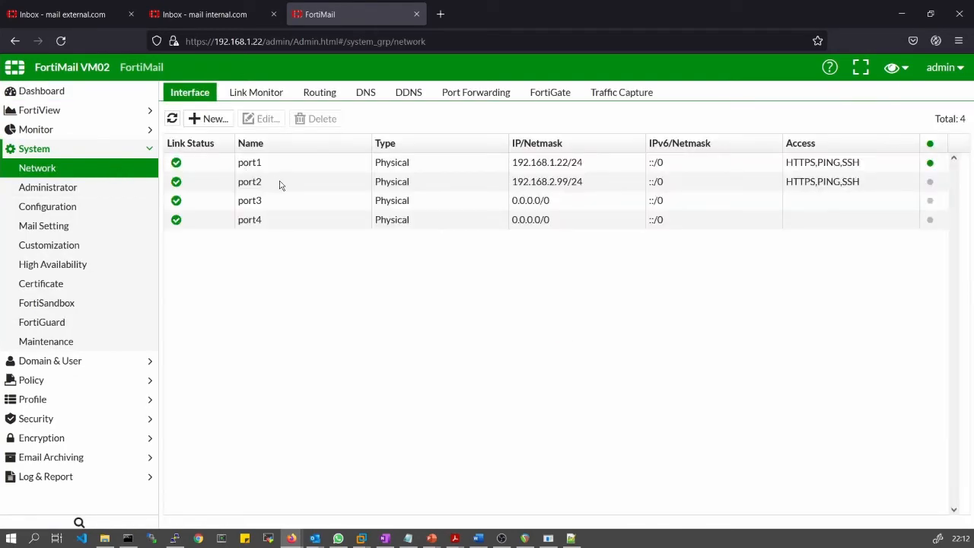
# Set the IP address of interface port2 to 172.16.0.1 and save the interface.
pyautogui.doubleClick(279, 184)
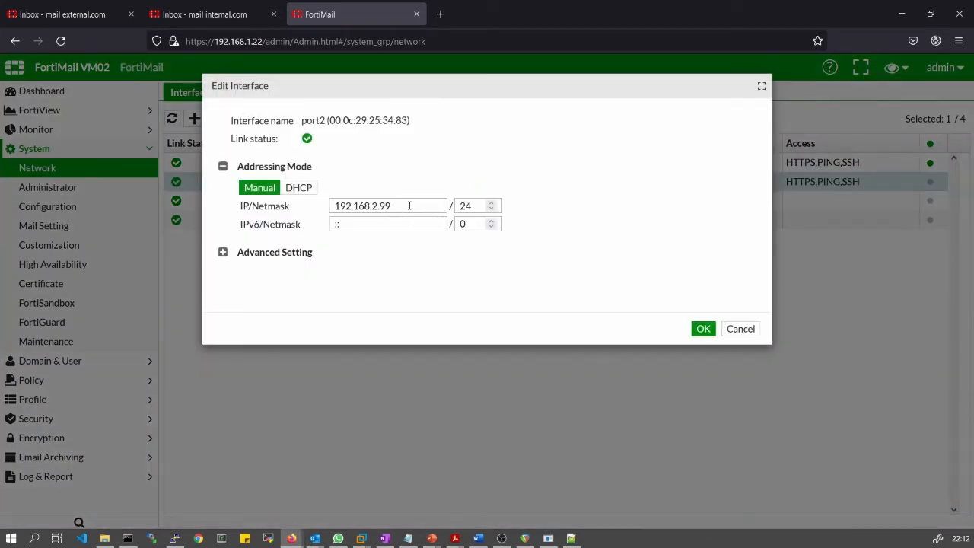
pyautogui.moveTo(409, 206); pyautogui.dragTo(217, 204)
pyautogui.write('172')
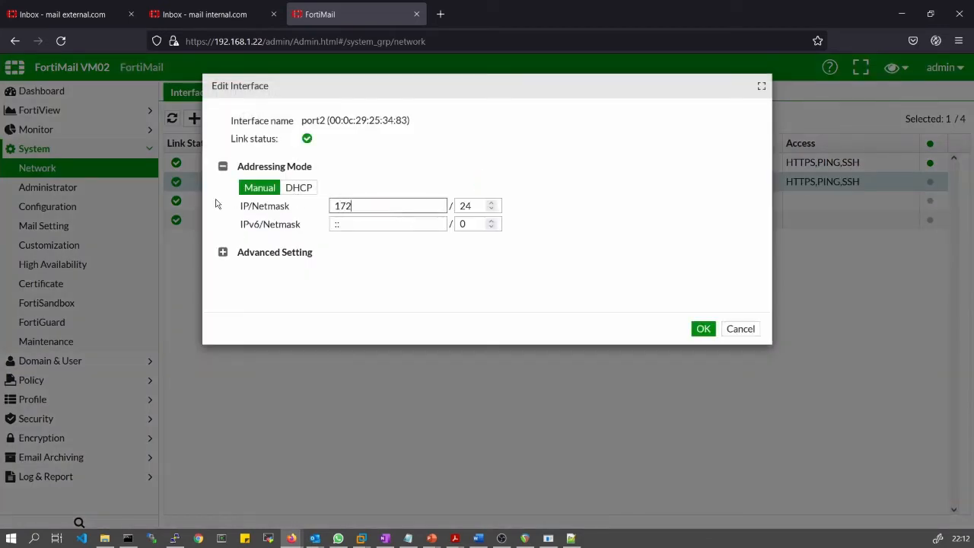
pyautogui.write('.16.0.1')
pyautogui.click(701, 329)
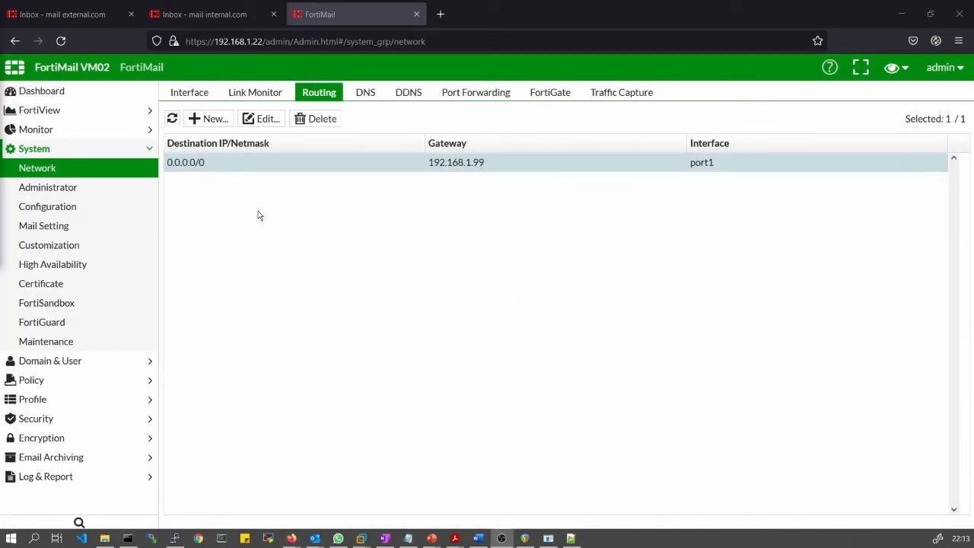
# Create a routing entry for destination 114.0.0.0/8 through interface port2 with gateway 172.16.0.1.
pyautogui.click(214, 120)
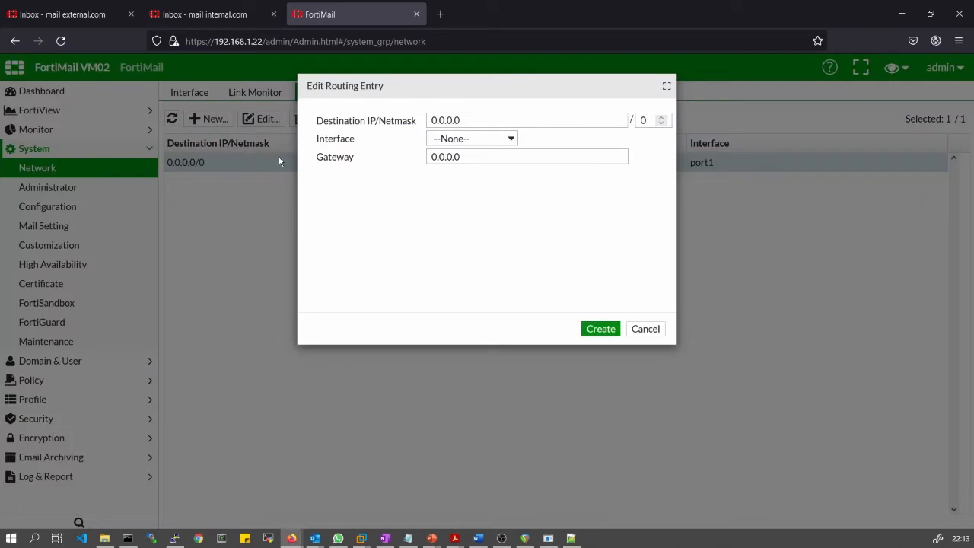
pyautogui.click(471, 120)
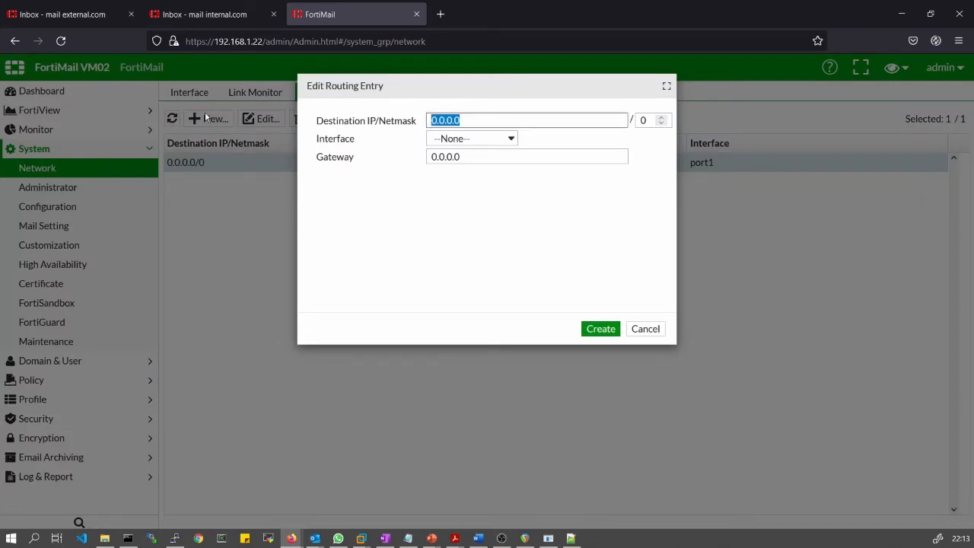
pyautogui.write('114')
pyautogui.press('Tab')
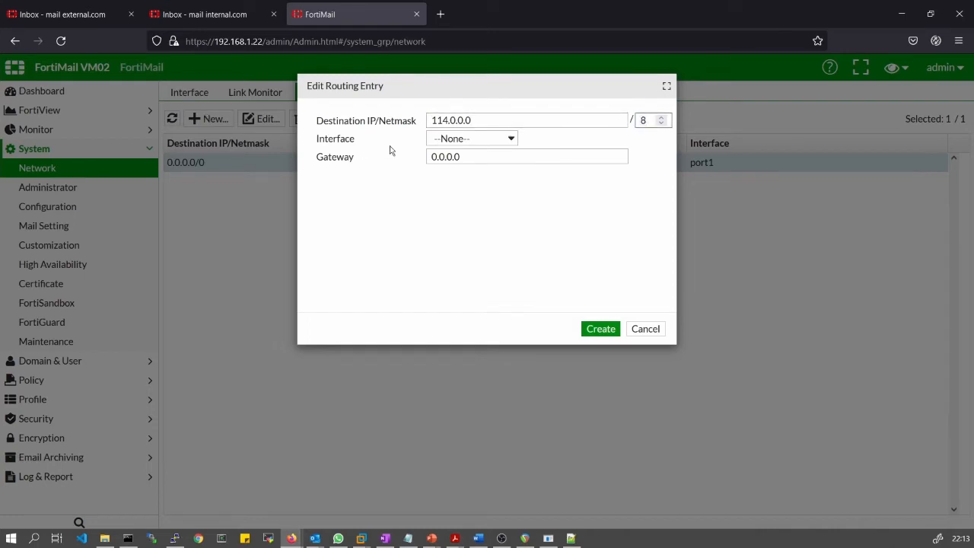
pyautogui.click(496, 141)
pyautogui.click(473, 191)
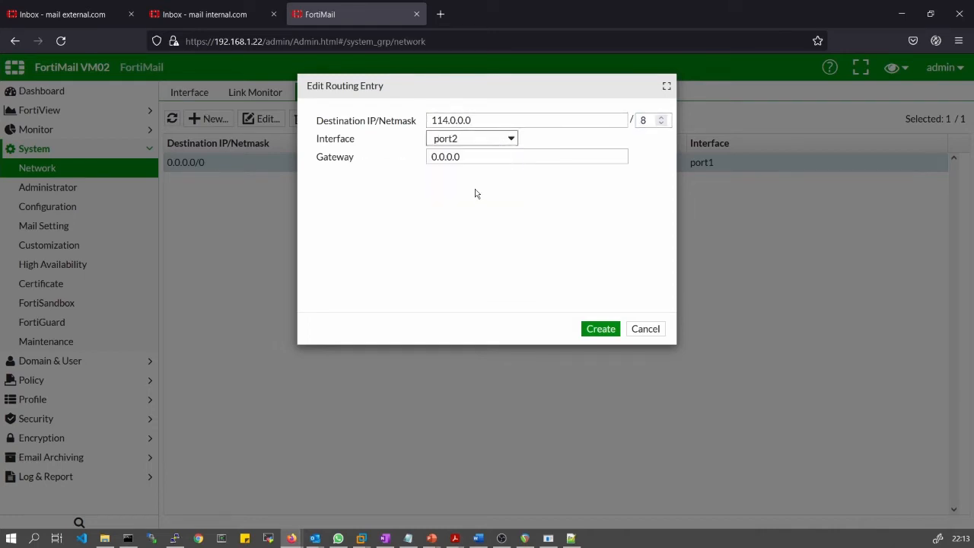
pyautogui.press('Tab')
pyautogui.write('1')
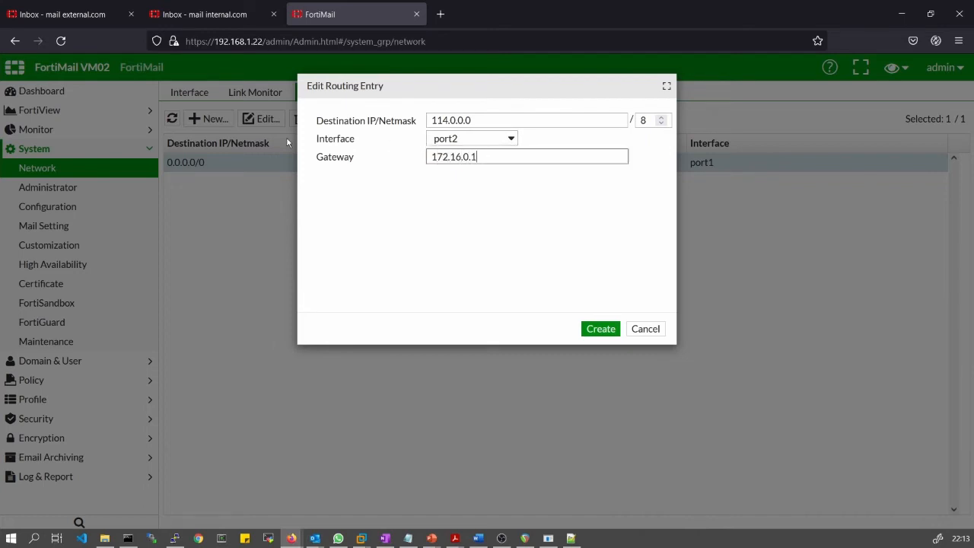
pyautogui.click(600, 328)
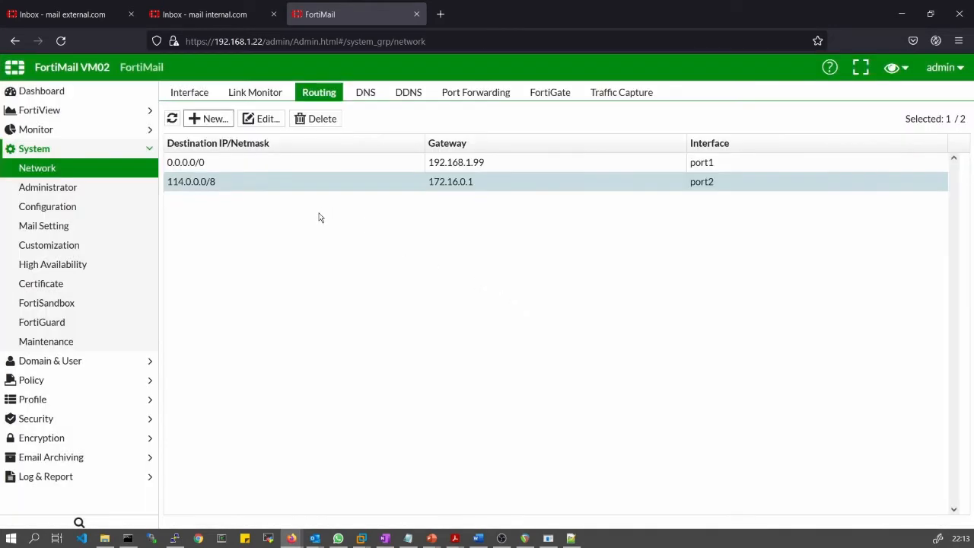
# Apply the network DNS settings with the existing primary and secondary servers.
pyautogui.click(368, 100)
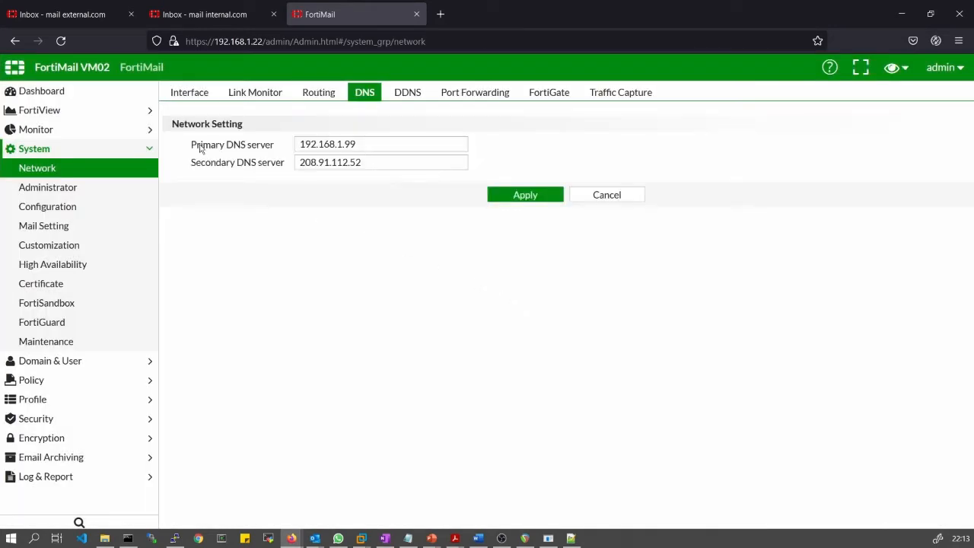
pyautogui.click(373, 144)
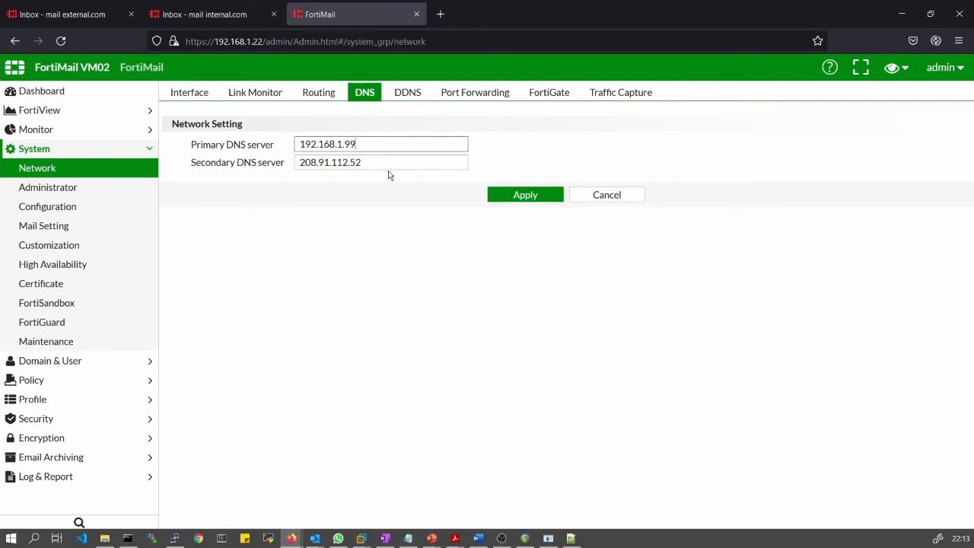
pyautogui.click(525, 196)
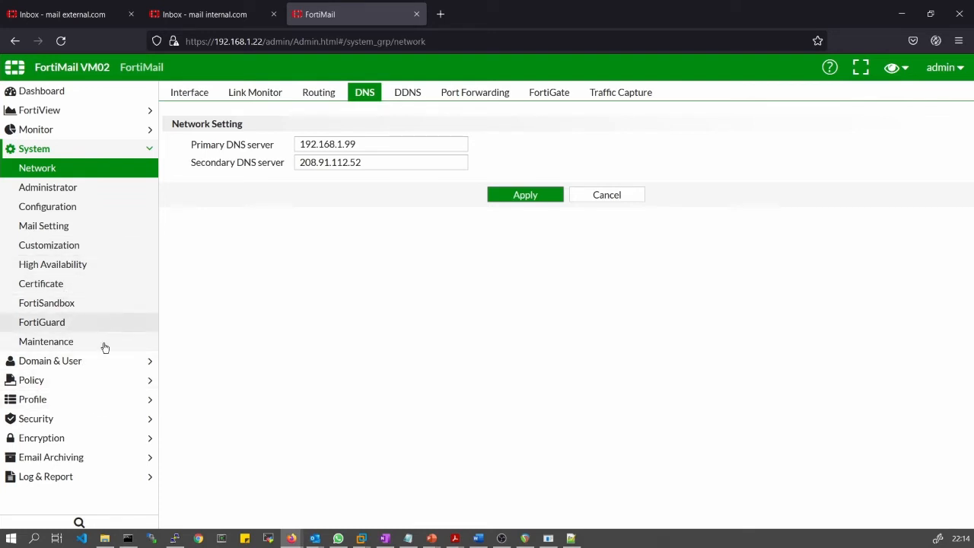
# Create the mail domain internal.com with relay type Host and SMTP server 172.16.0.120 on port 25.
pyautogui.click(86, 362)
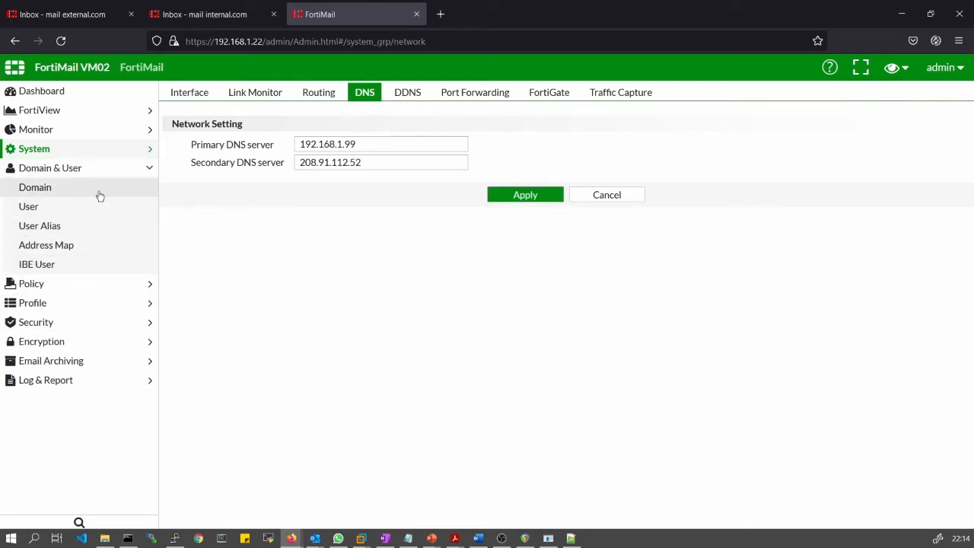
pyautogui.click(99, 195)
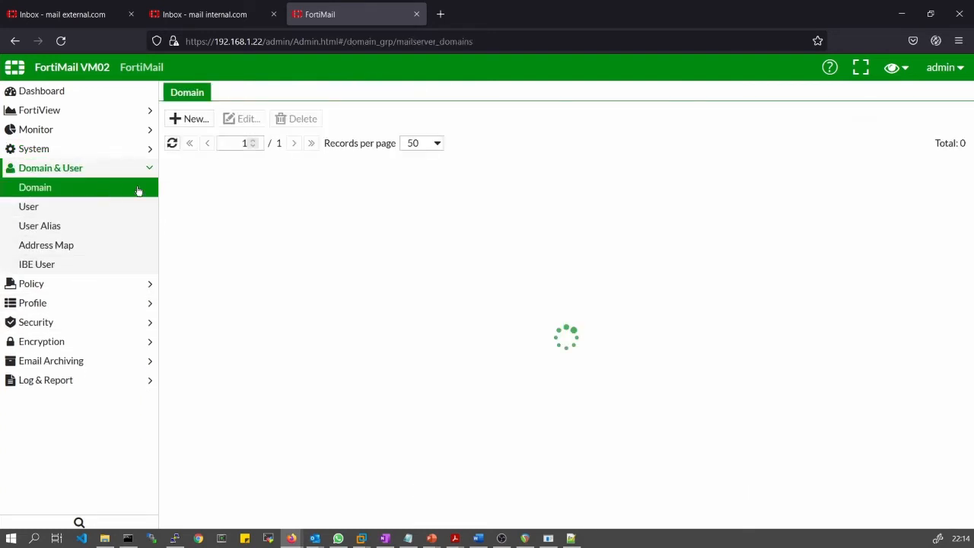
pyautogui.click(194, 121)
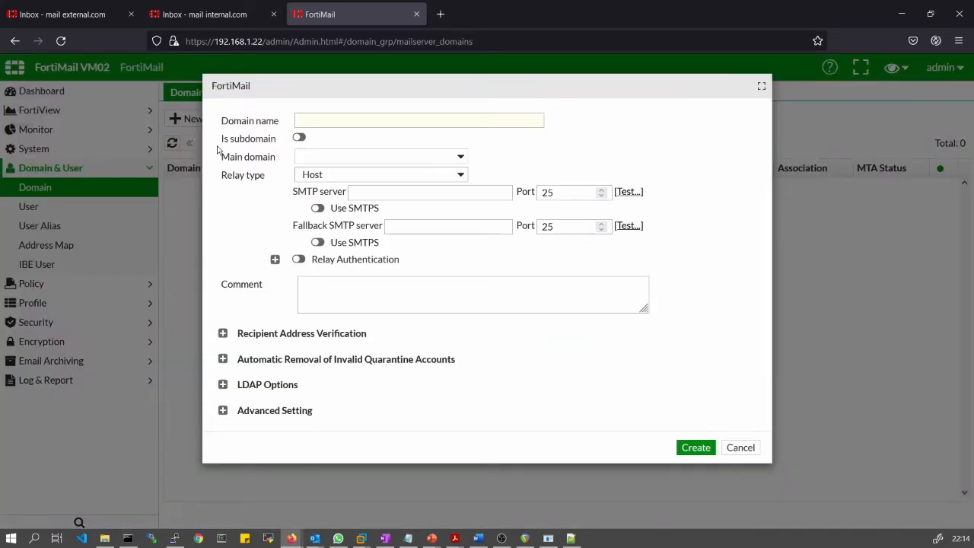
pyautogui.click(331, 122)
pyautogui.write('int')
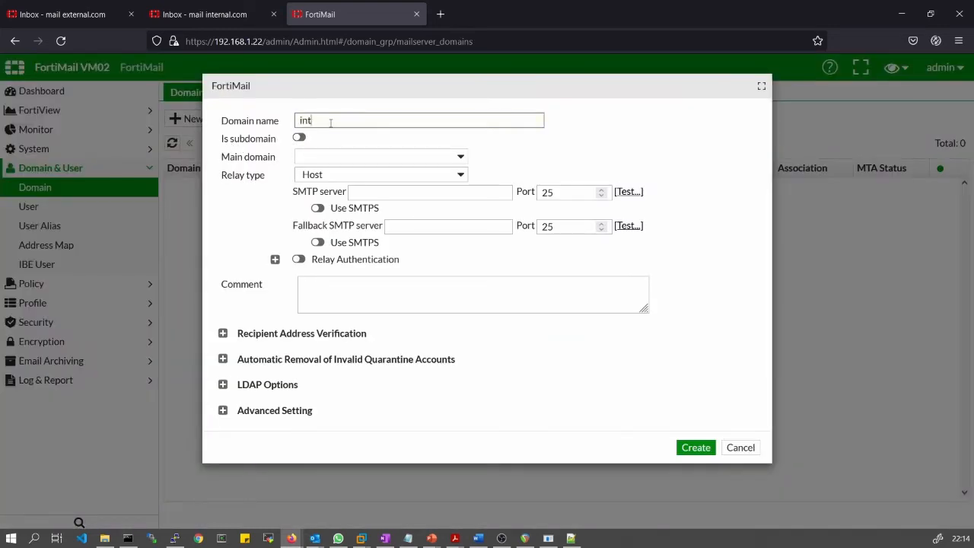
pyautogui.write('ernal.com')
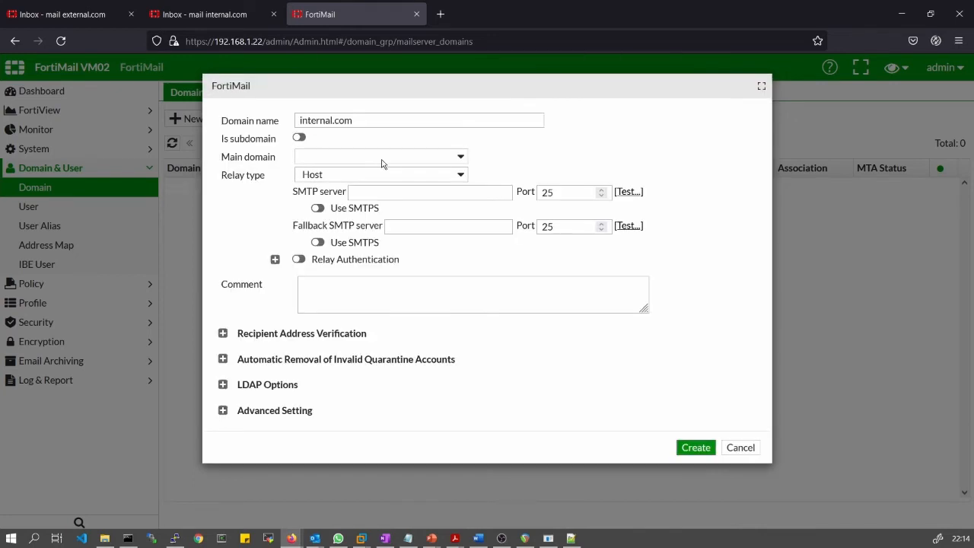
pyautogui.click(405, 194)
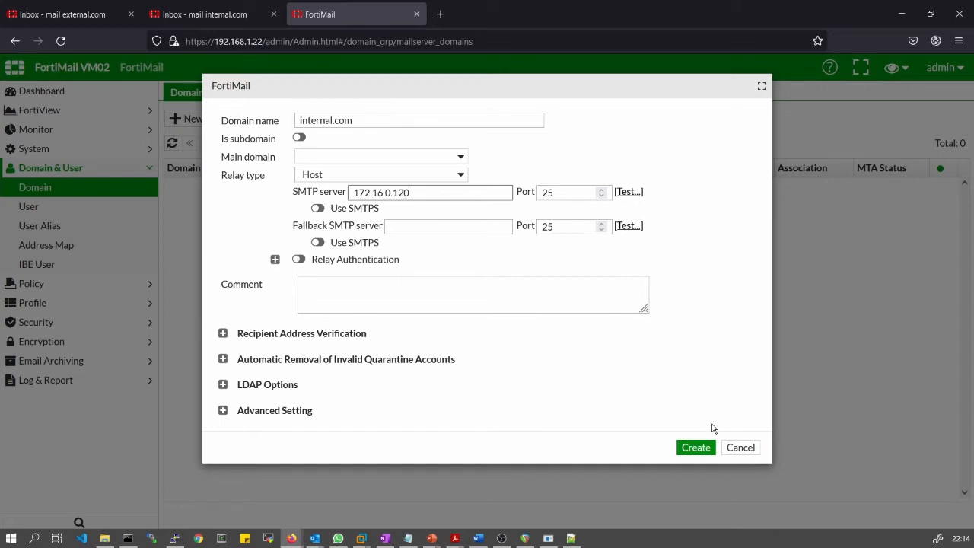
pyautogui.click(695, 447)
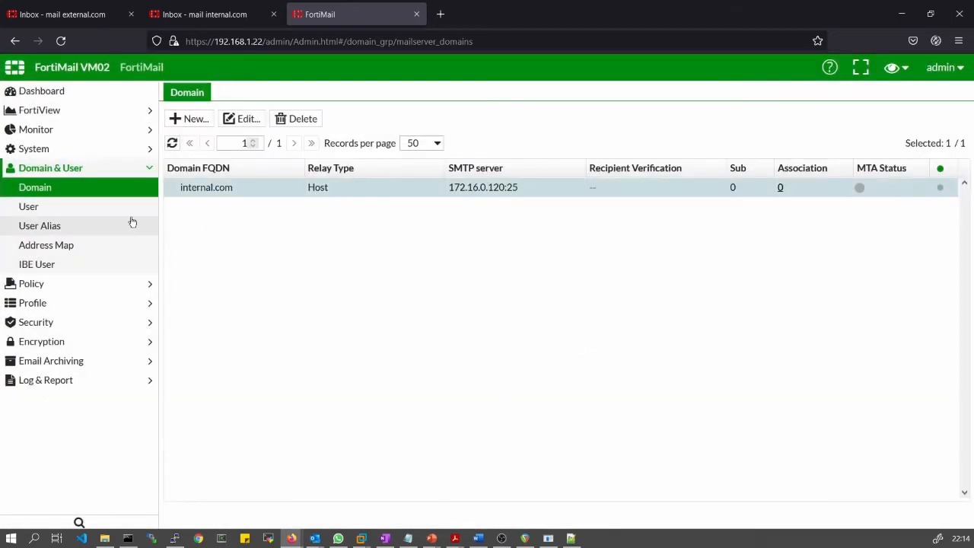
# Create a receiving access control rule that relays mail from External senders to Internal recipients for any source.
pyautogui.click(86, 285)
pyautogui.click(69, 210)
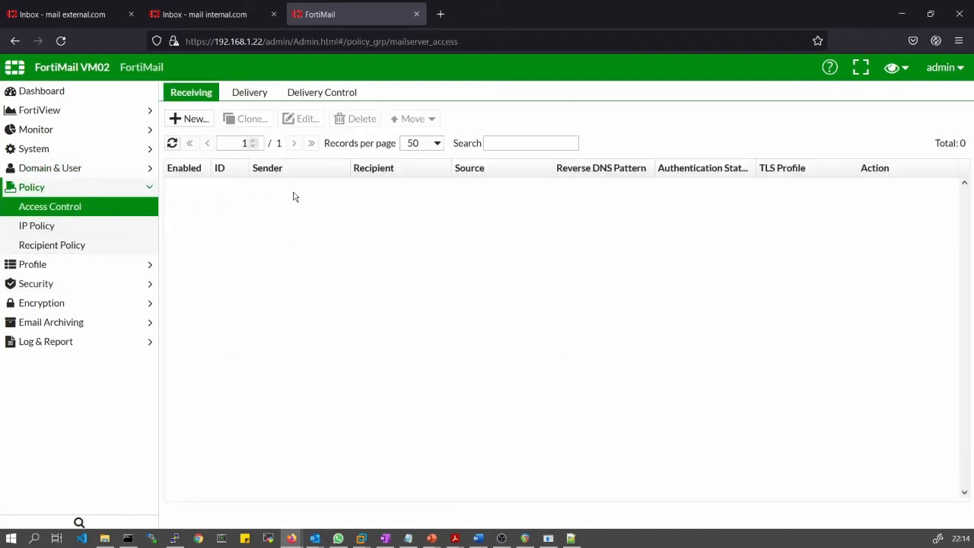
pyautogui.click(189, 118)
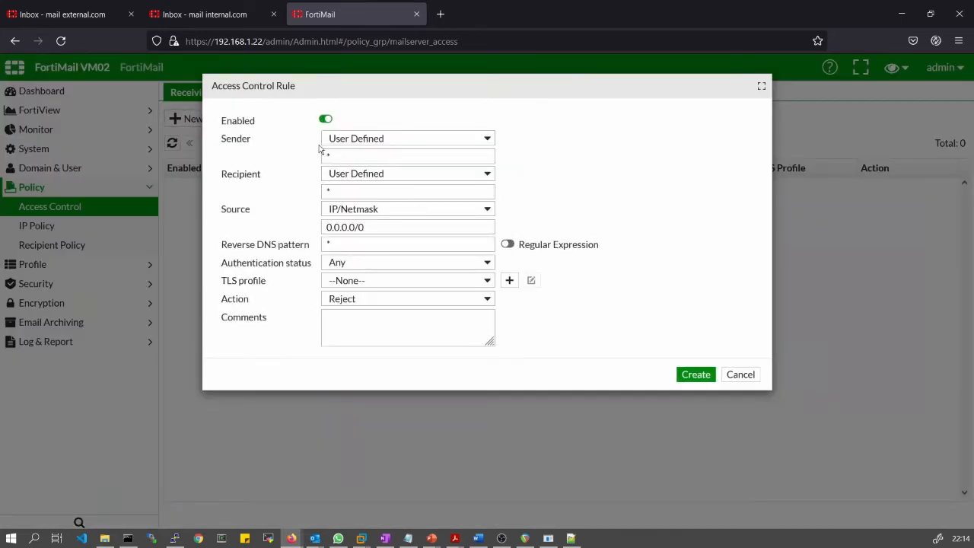
pyautogui.click(461, 139)
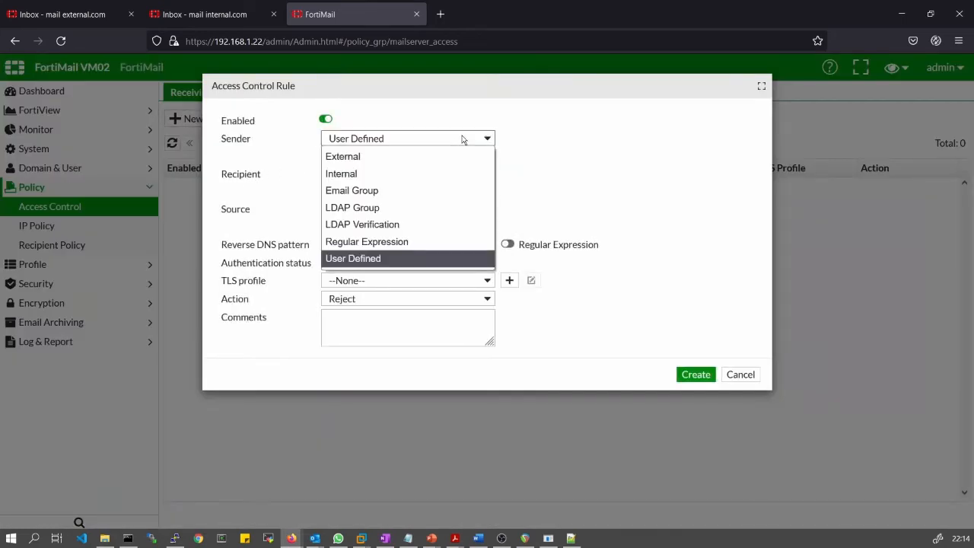
pyautogui.click(456, 159)
pyautogui.click(456, 157)
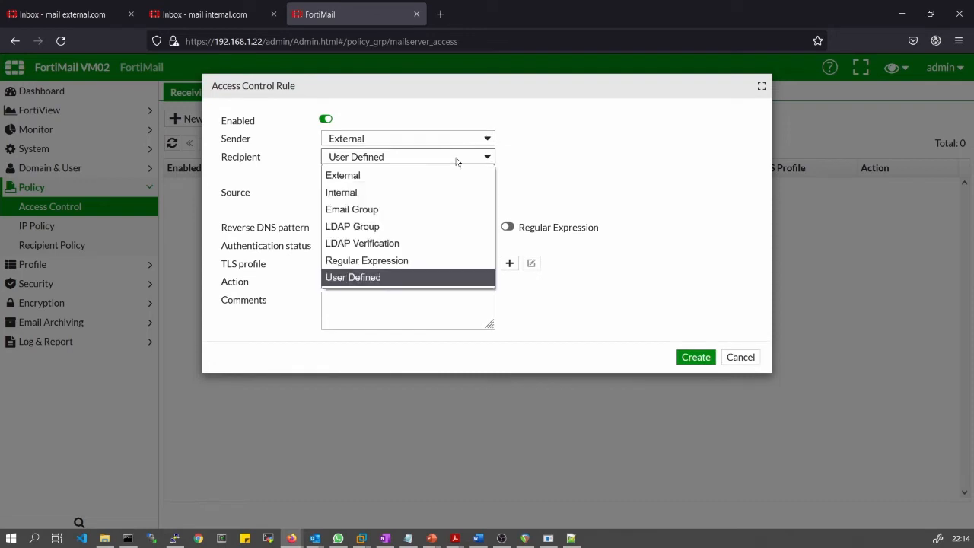
pyautogui.click(426, 194)
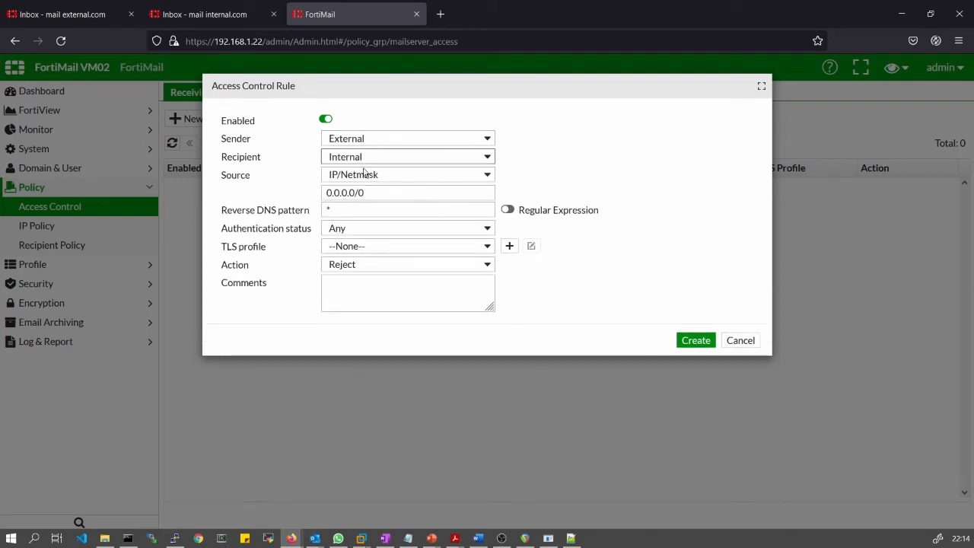
pyautogui.click(385, 264)
pyautogui.click(369, 313)
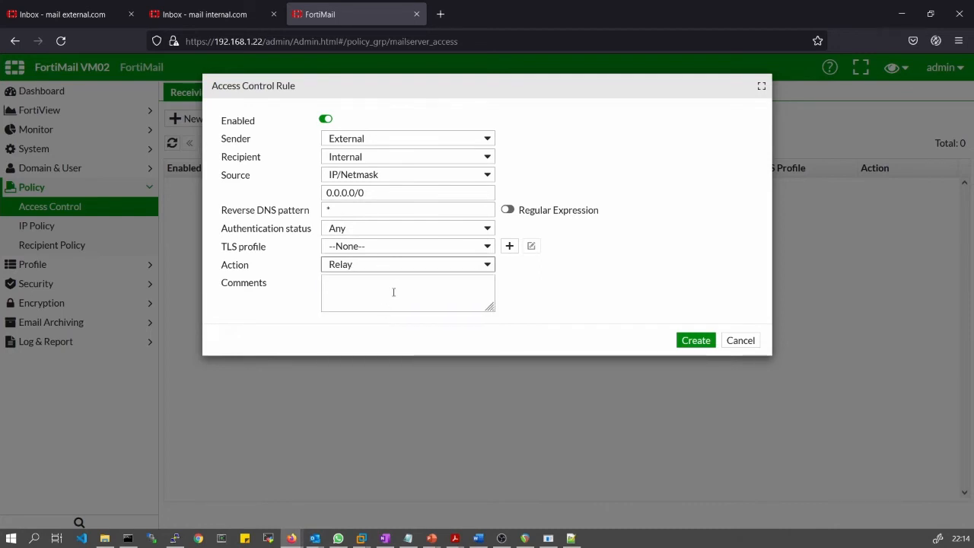
pyautogui.click(695, 339)
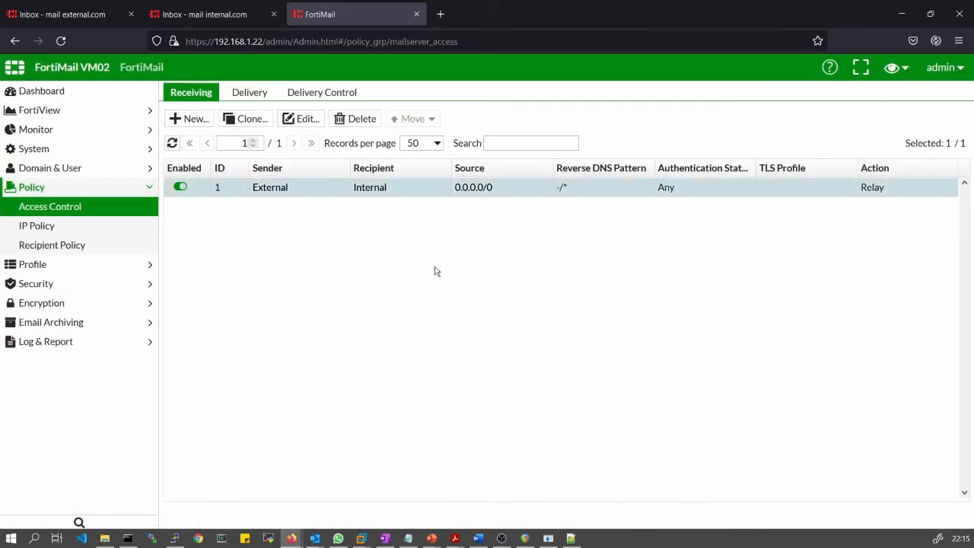
# Create a receiving access control rule that relays mail from Internal senders to External recipients with source 172.16.0.120/32.
pyautogui.click(195, 123)
pyautogui.click(367, 143)
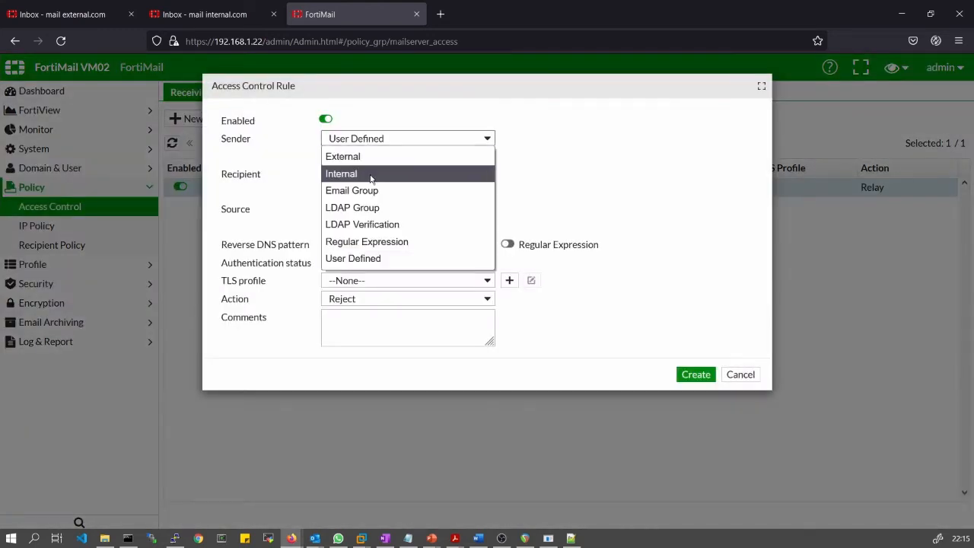
pyautogui.click(370, 175)
pyautogui.click(372, 157)
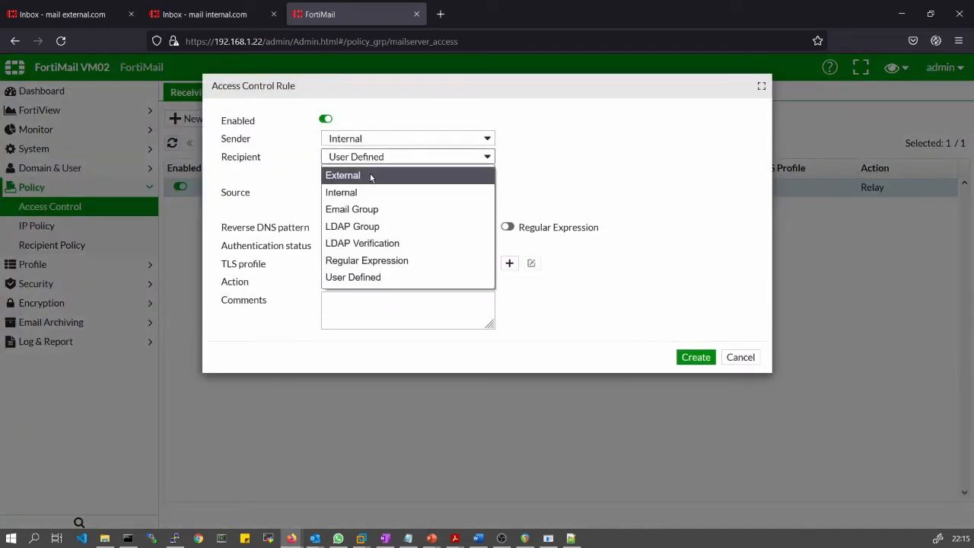
pyautogui.click(371, 175)
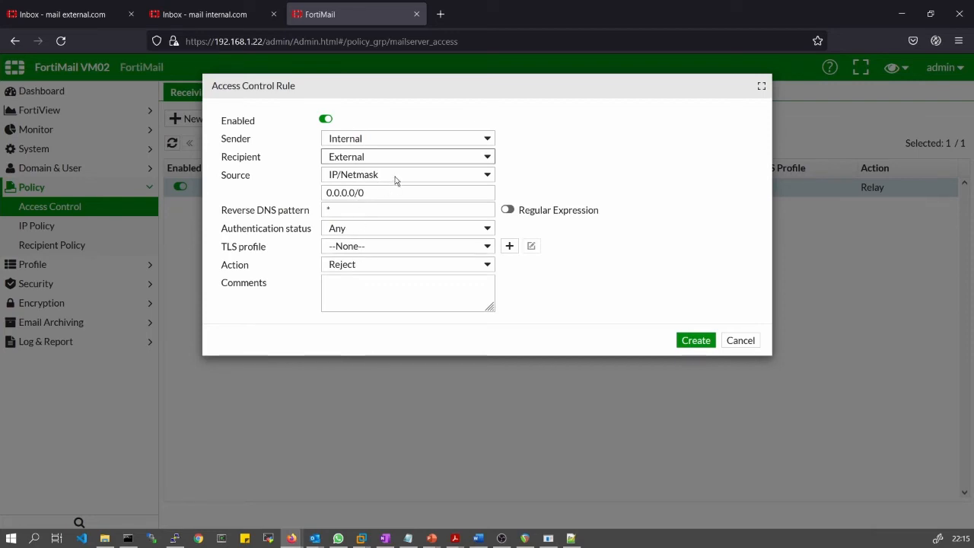
pyautogui.moveTo(386, 191); pyautogui.dragTo(240, 190)
pyautogui.write('172.16.')
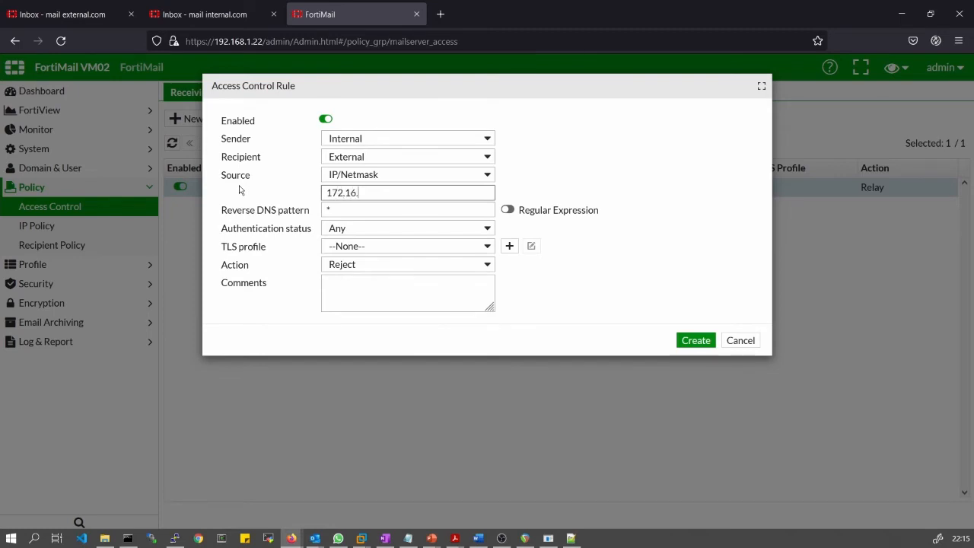
pyautogui.write('0.120/')
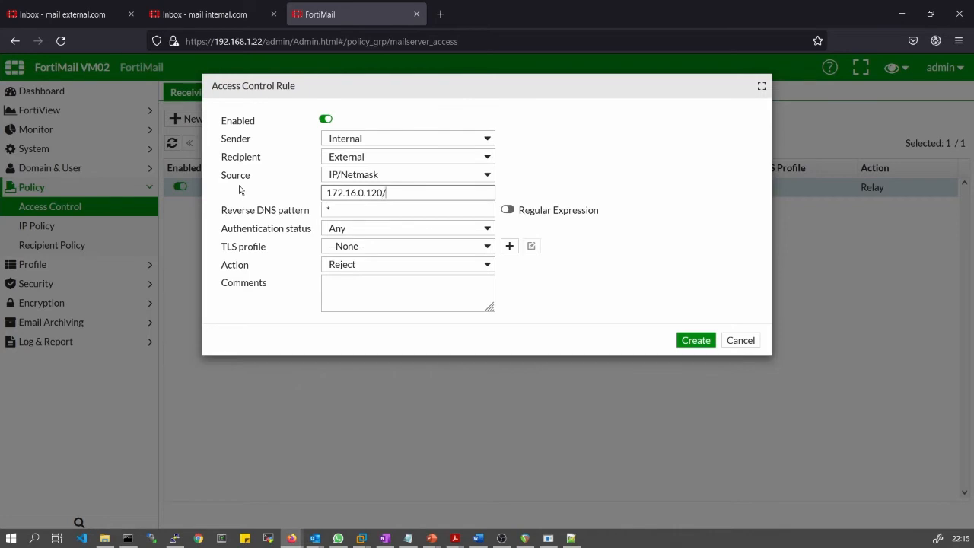
pyautogui.write('32')
pyautogui.click(411, 267)
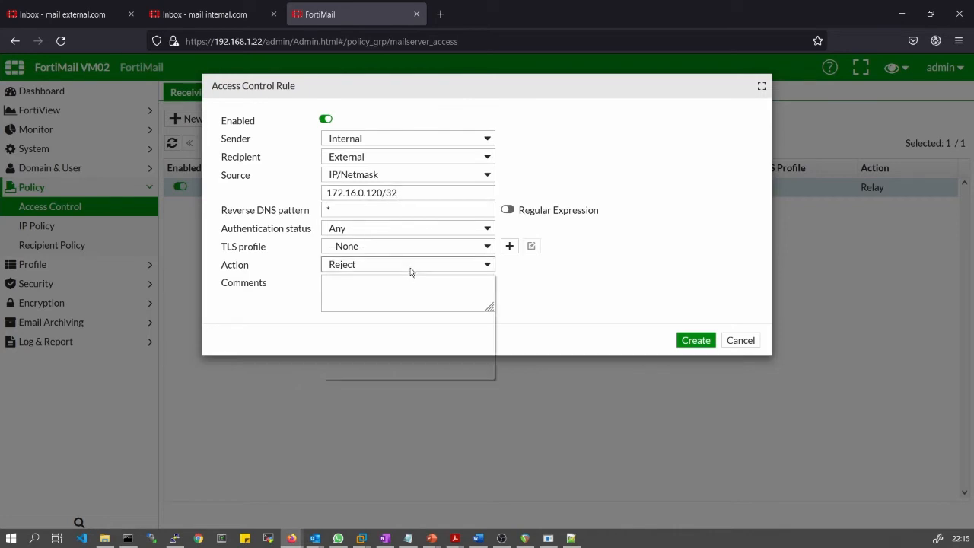
pyautogui.click(399, 319)
pyautogui.click(695, 340)
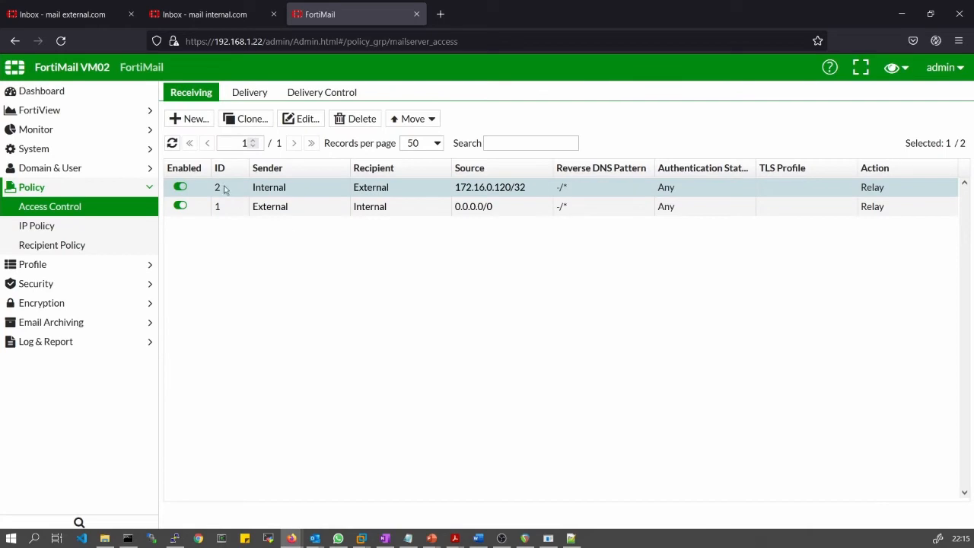
# Create a catch-all receiving access control rule for any sender, recipient and source with the action Reject.
pyautogui.click(194, 122)
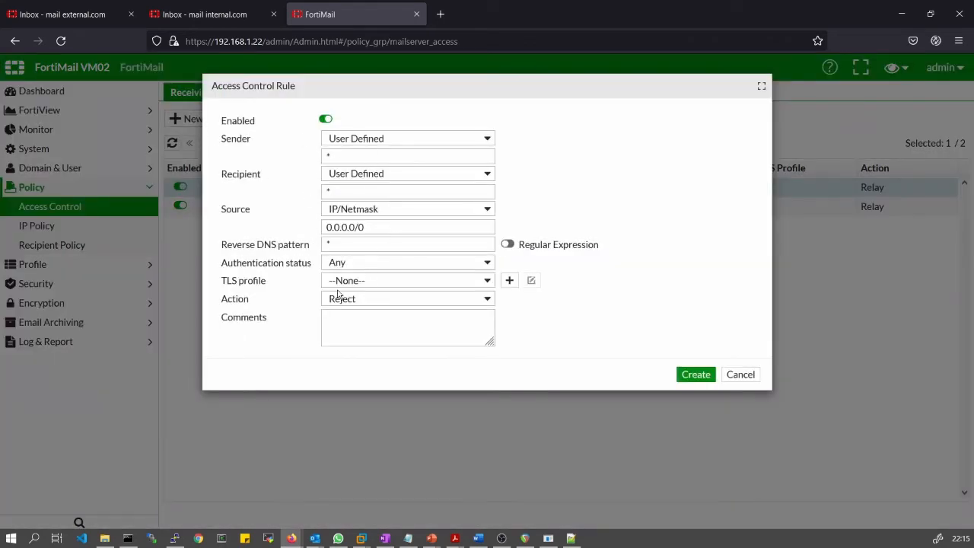
pyautogui.click(375, 307)
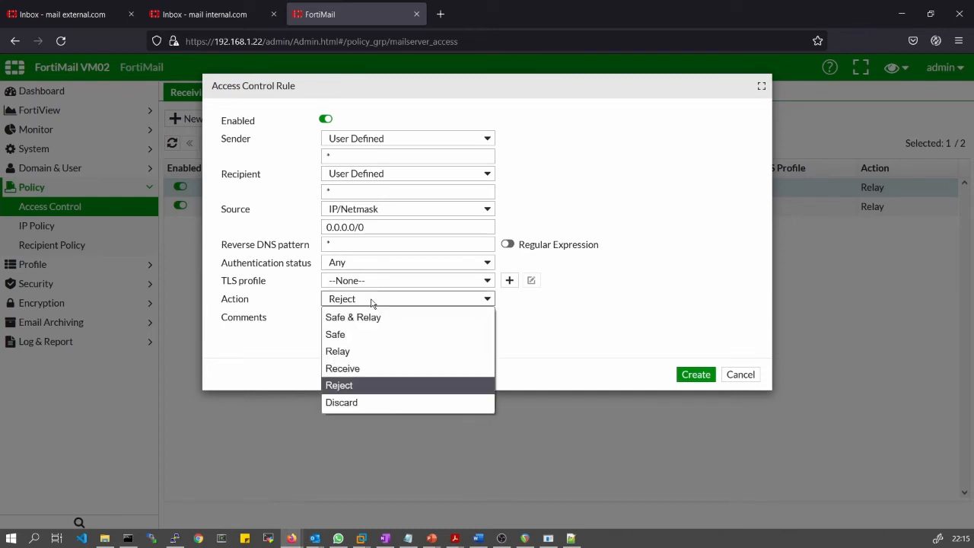
pyautogui.click(372, 304)
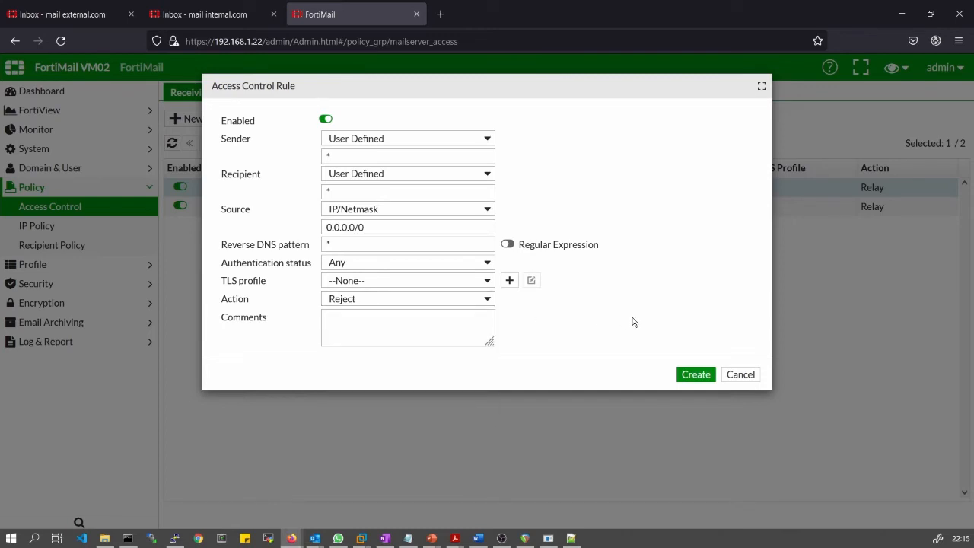
pyautogui.click(693, 375)
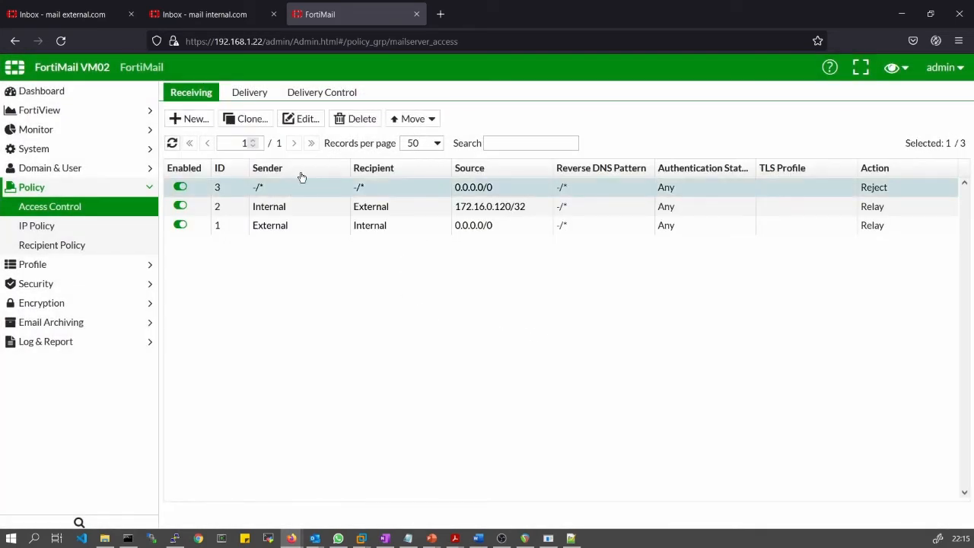
# Move the catch-all reject rule right before access control rule 1.
pyautogui.click(411, 119)
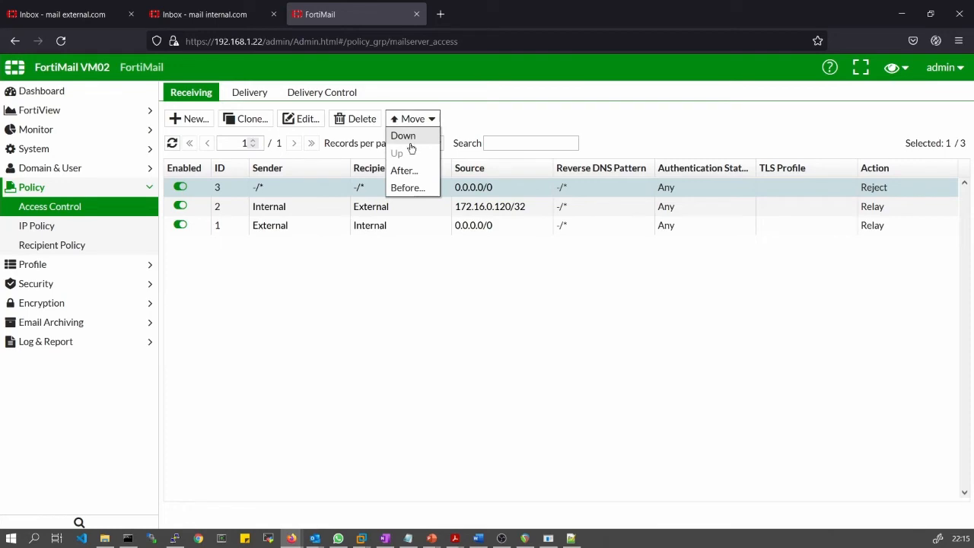
pyautogui.click(411, 187)
pyautogui.click(475, 133)
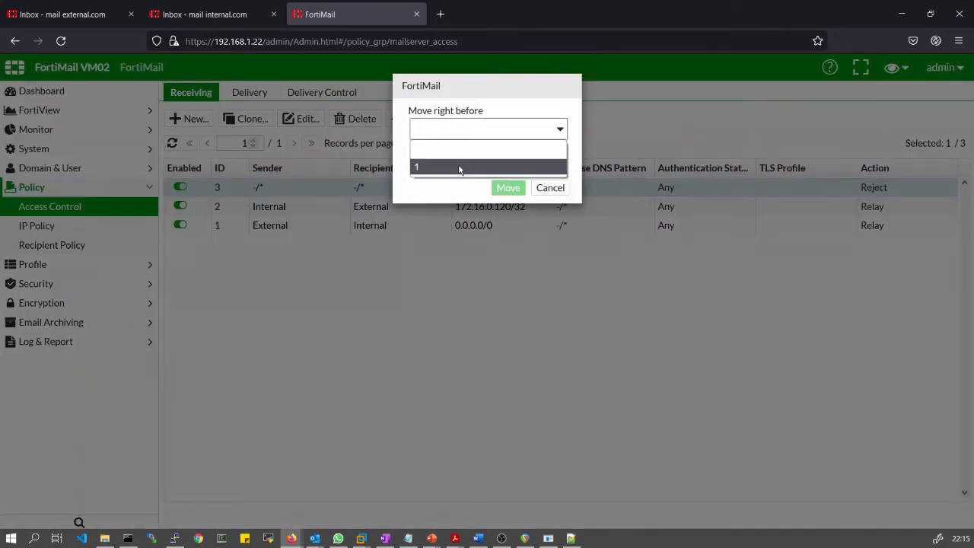
pyautogui.click(460, 166)
pyautogui.click(506, 187)
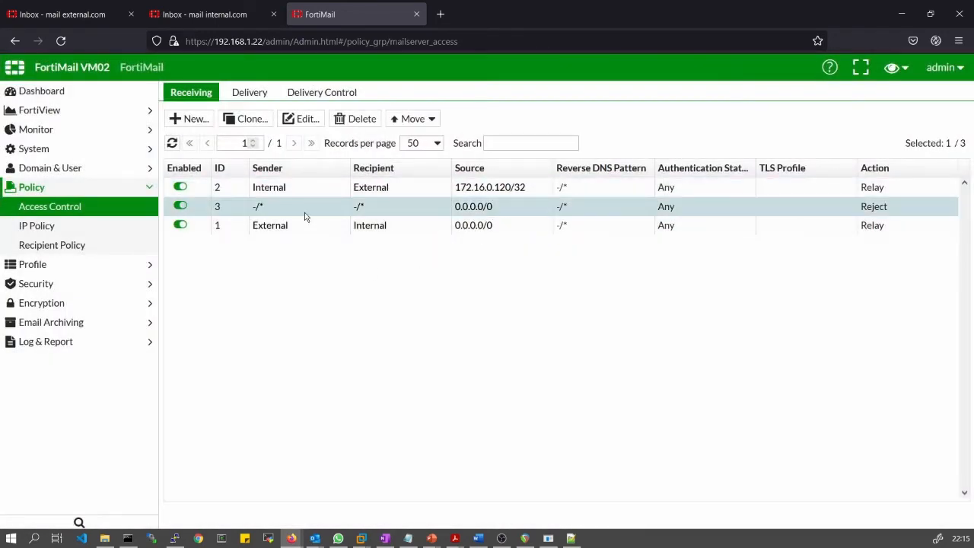
# Move the catch-all reject rule right after access control rule 1, and open the inbound recipient policies.
pyautogui.click(411, 122)
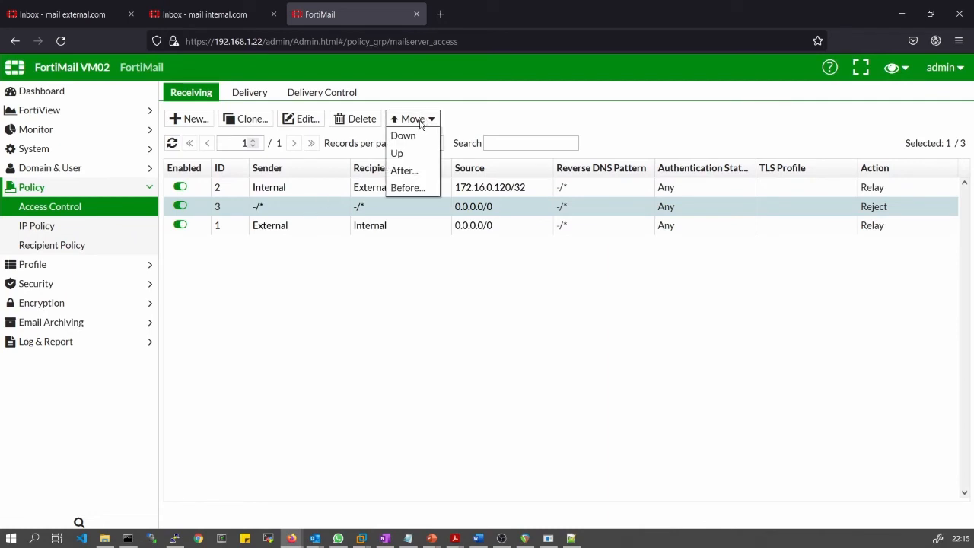
pyautogui.click(404, 172)
pyautogui.click(443, 128)
pyautogui.click(436, 169)
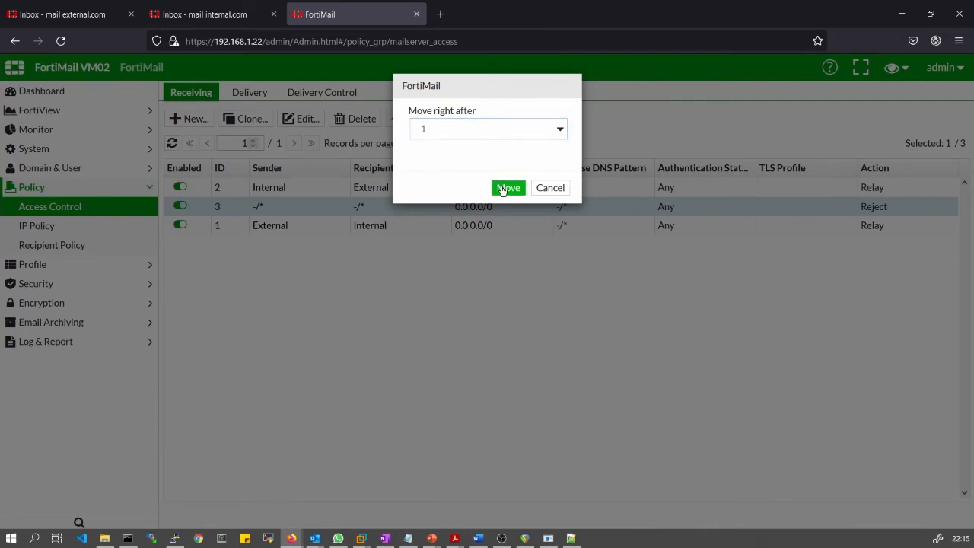
pyautogui.click(508, 187)
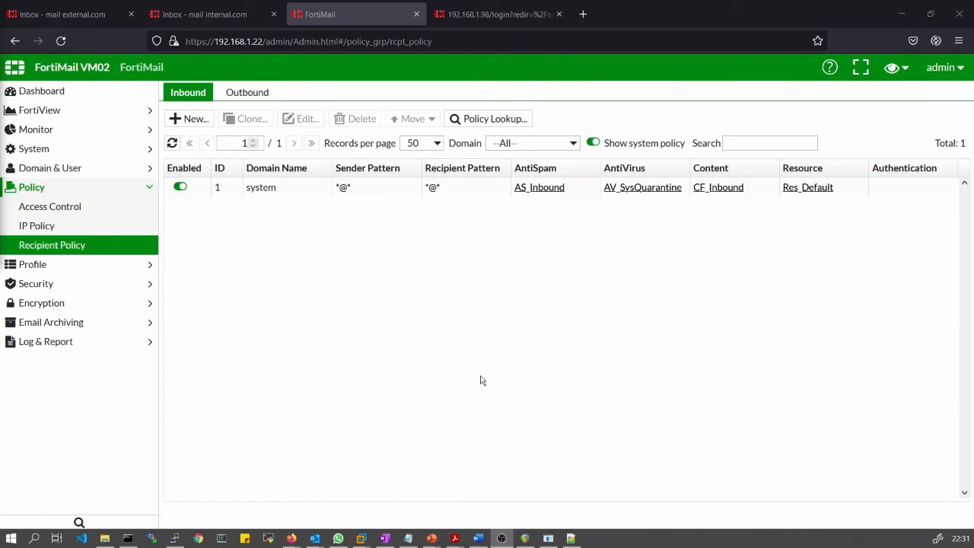
pyautogui.click(122, 250)
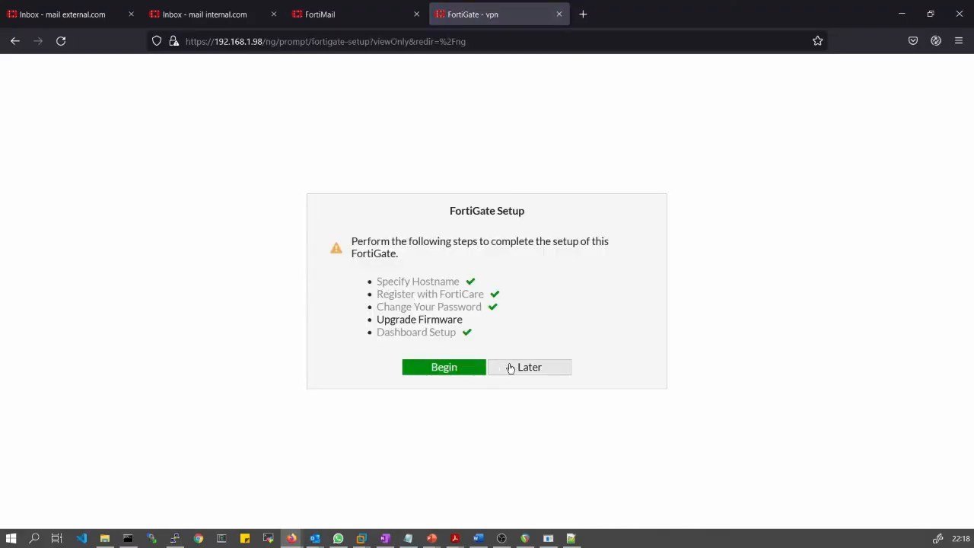
# In the FortiGate console, postpone the remaining setup steps and open the list of virtual IPs.
pyautogui.click(496, 367)
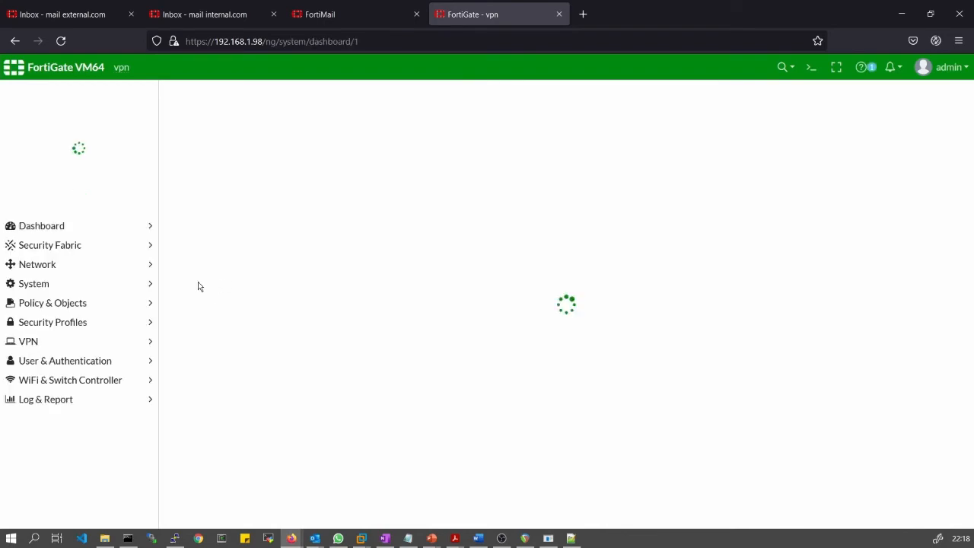
pyautogui.scroll(-3, 76, 358)
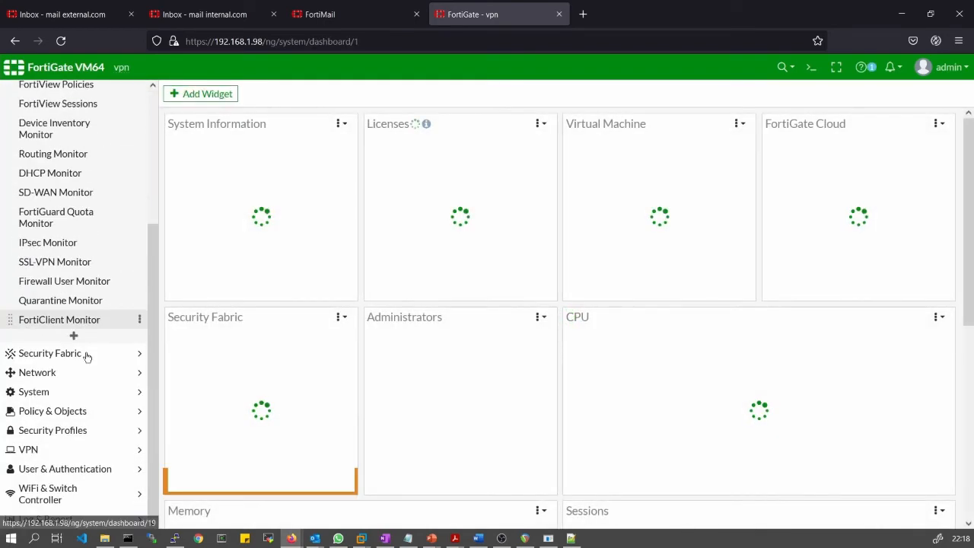
pyautogui.click(53, 411)
pyautogui.click(40, 303)
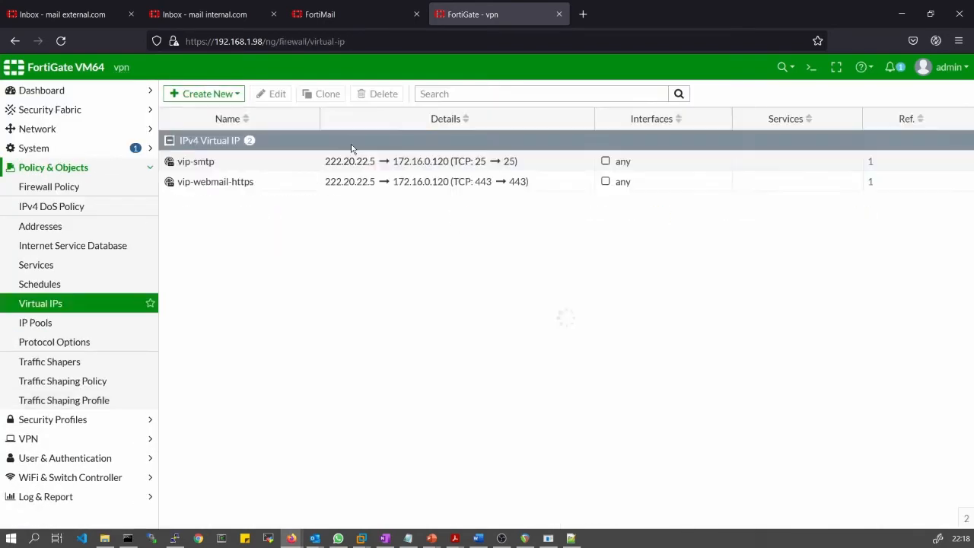
# Change the mapped IP address of the vip-smtp virtual IP to 172.16.0.22 and save it.
pyautogui.doubleClick(302, 163)
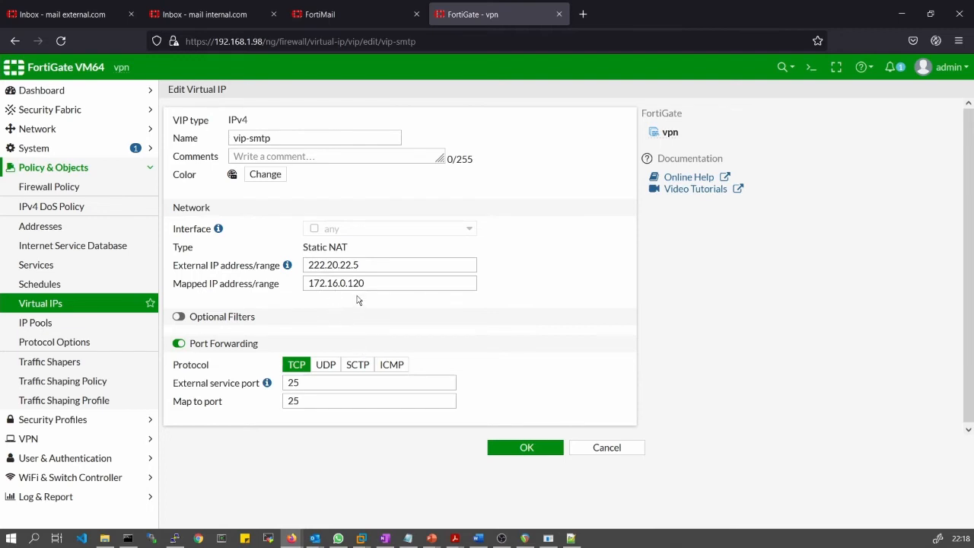
pyautogui.click(388, 280)
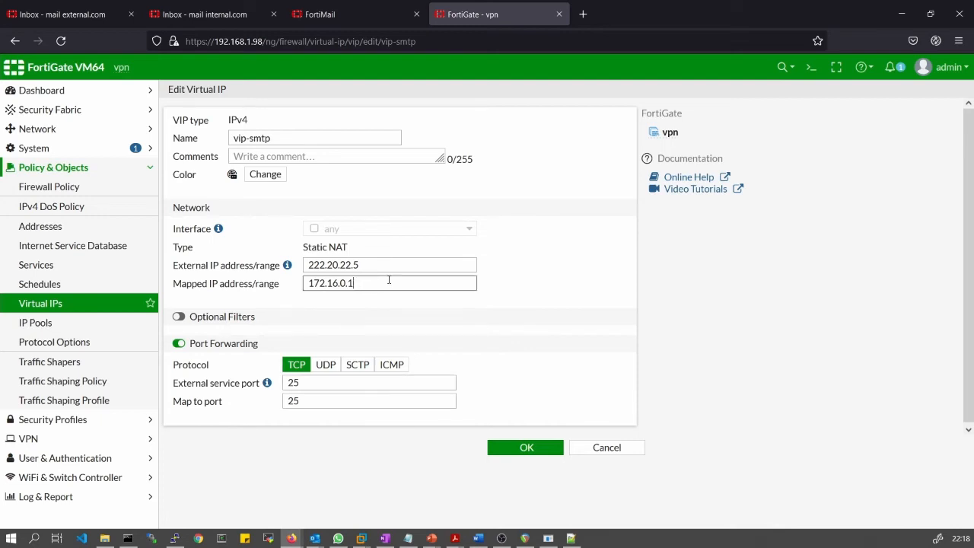
pyautogui.press('BackSpace')
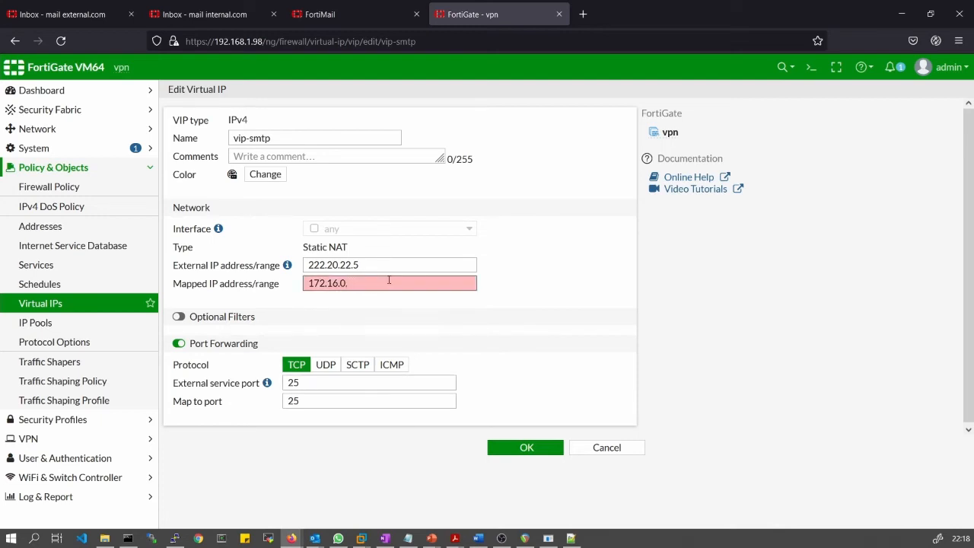
pyautogui.write('22')
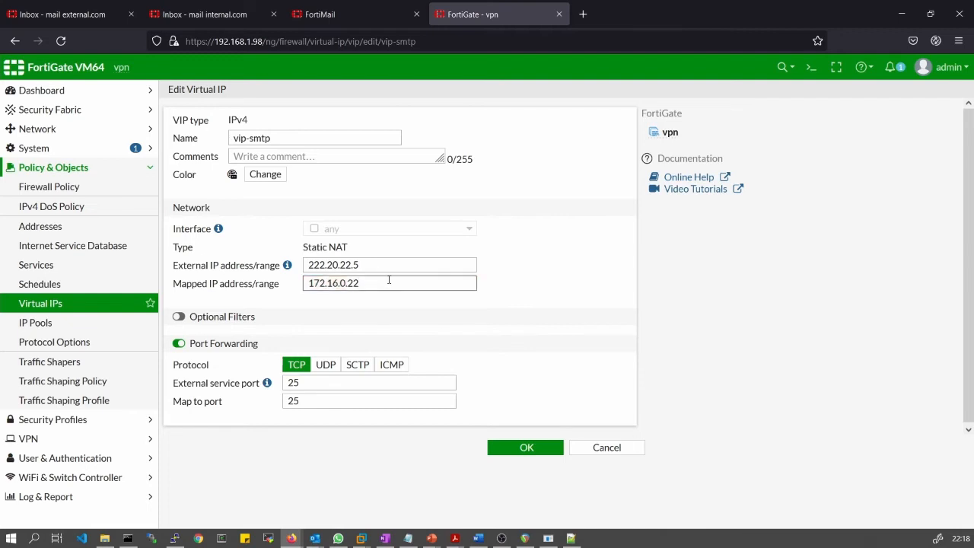
pyautogui.click(489, 454)
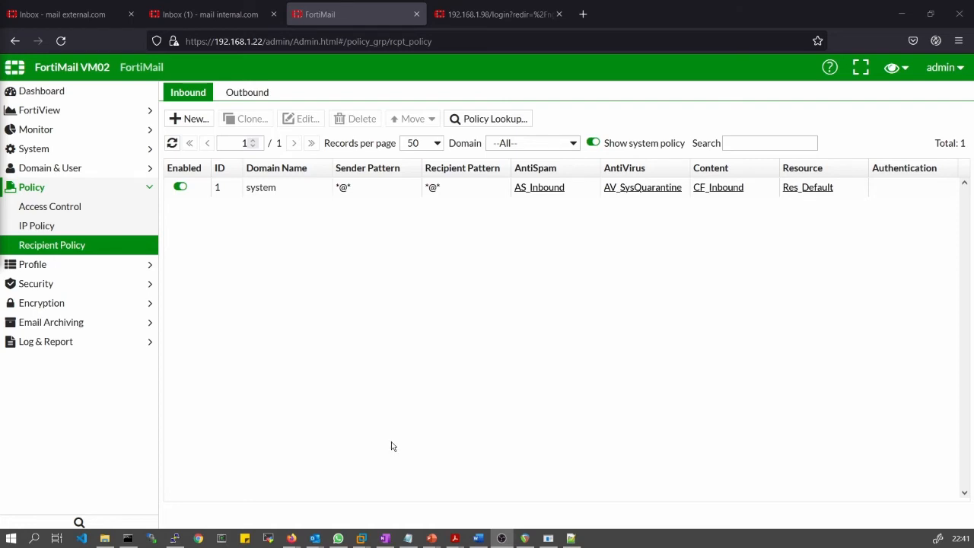
# In the terminal session on the lamp host, run ./testmail.sh to send the test mail, and return to the FortiMail console.
pyautogui.click(175, 540)
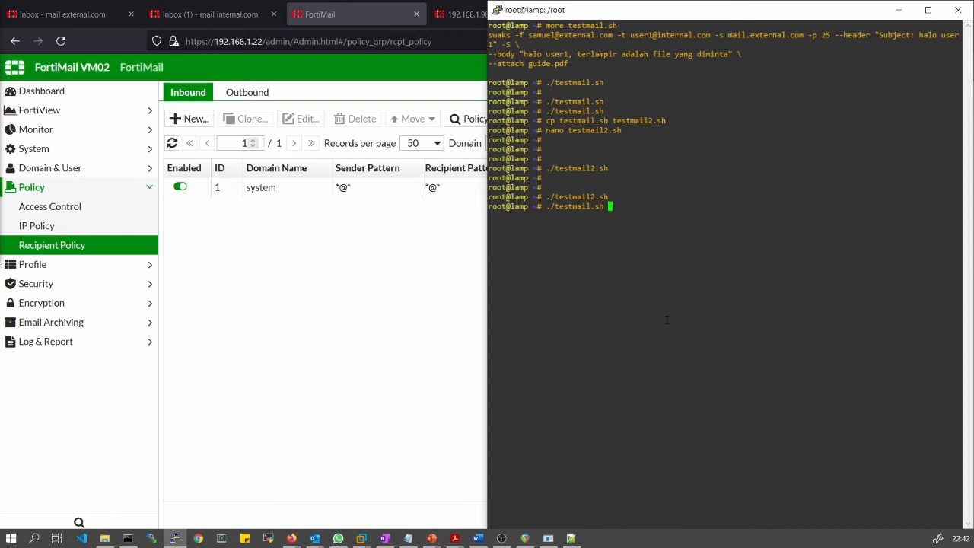
pyautogui.press('Return')
pyautogui.click(303, 307)
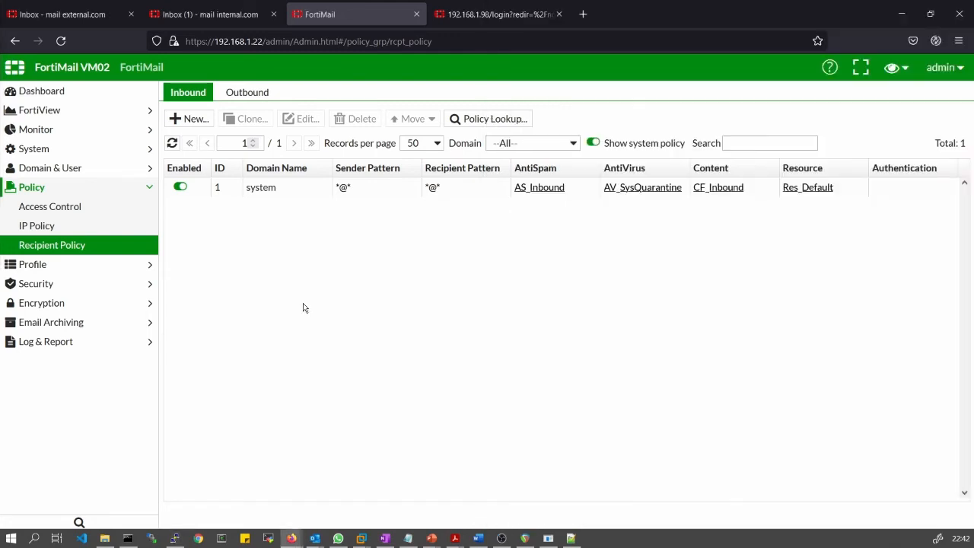
# Open the FortiMail history log and examine the newest entry's details, especially its policy ID, destination IP and virus fields.
pyautogui.click(70, 133)
pyautogui.click(65, 156)
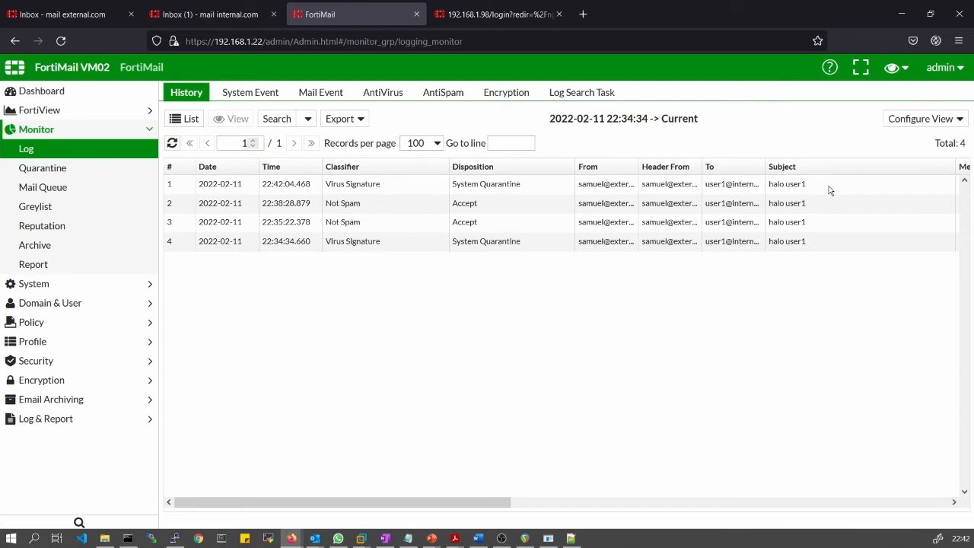
pyautogui.doubleClick(545, 184)
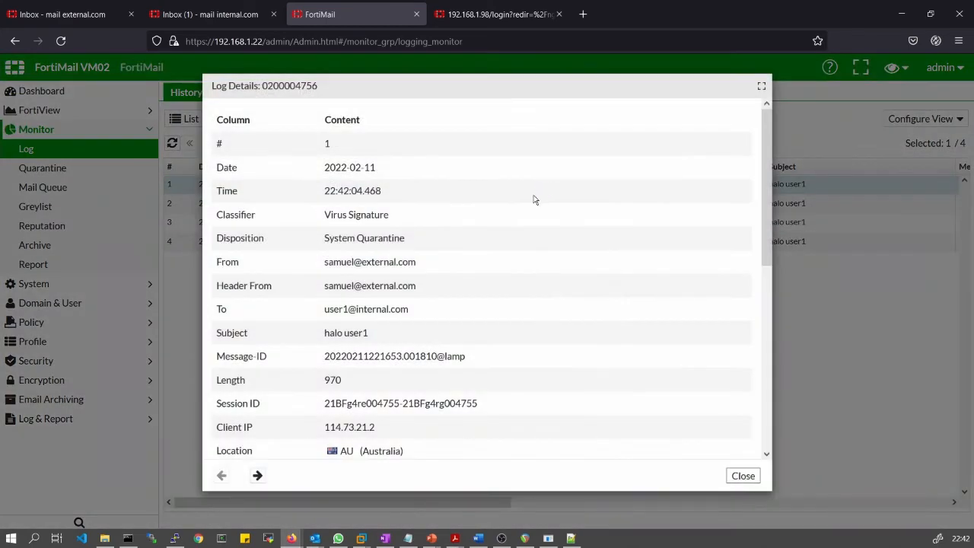
pyautogui.scroll(-1, 466, 309)
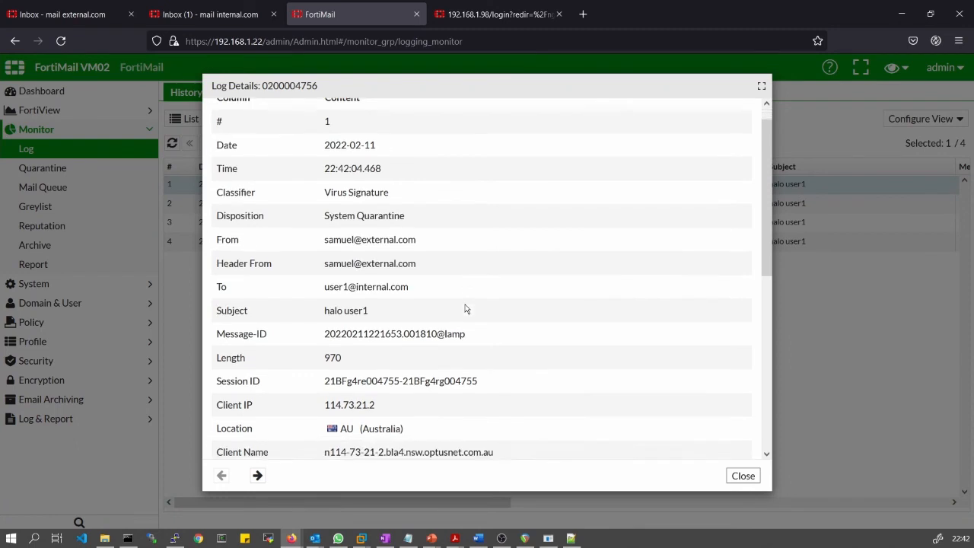
pyautogui.scroll(-5, 467, 309)
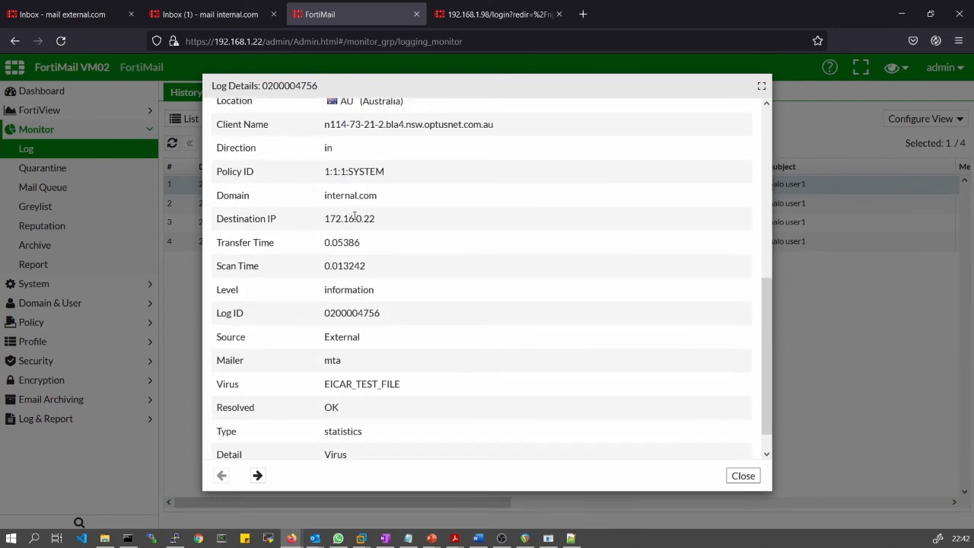
pyautogui.moveTo(326, 171); pyautogui.dragTo(338, 171)
pyautogui.moveTo(343, 171); pyautogui.dragTo(347, 171)
pyautogui.click(744, 477)
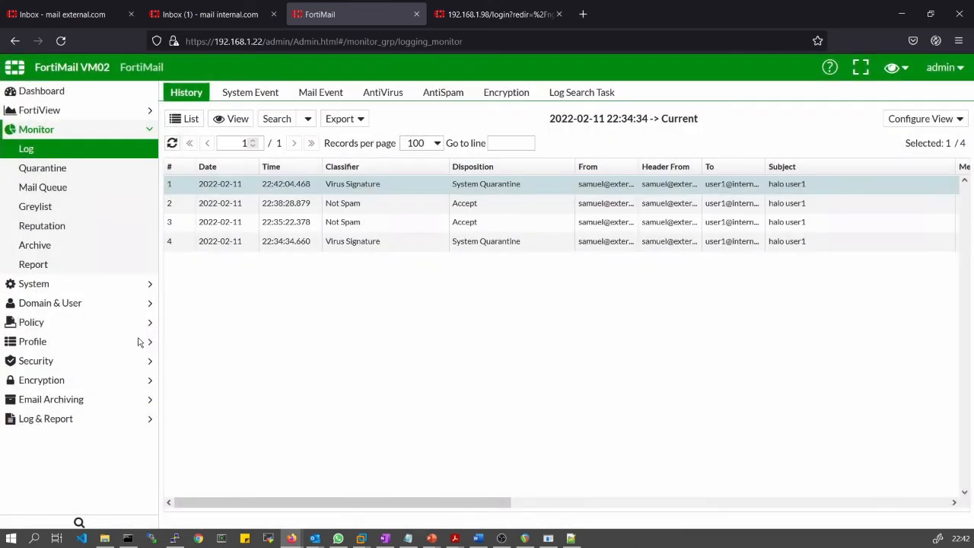
# Review the entries with ID 1 in the access control rules, IP policies and inbound recipient policies.
pyautogui.click(79, 323)
pyautogui.click(82, 213)
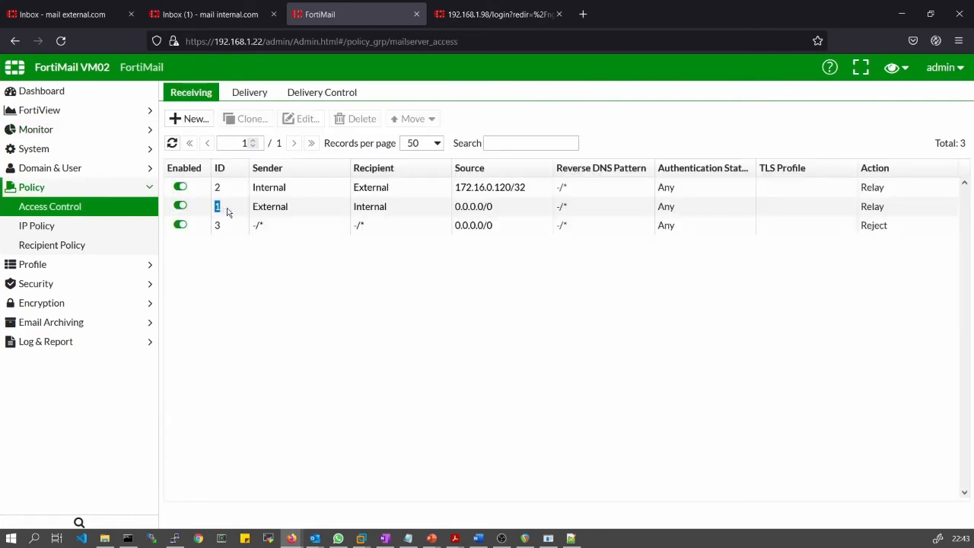
pyautogui.click(383, 213)
pyautogui.click(86, 226)
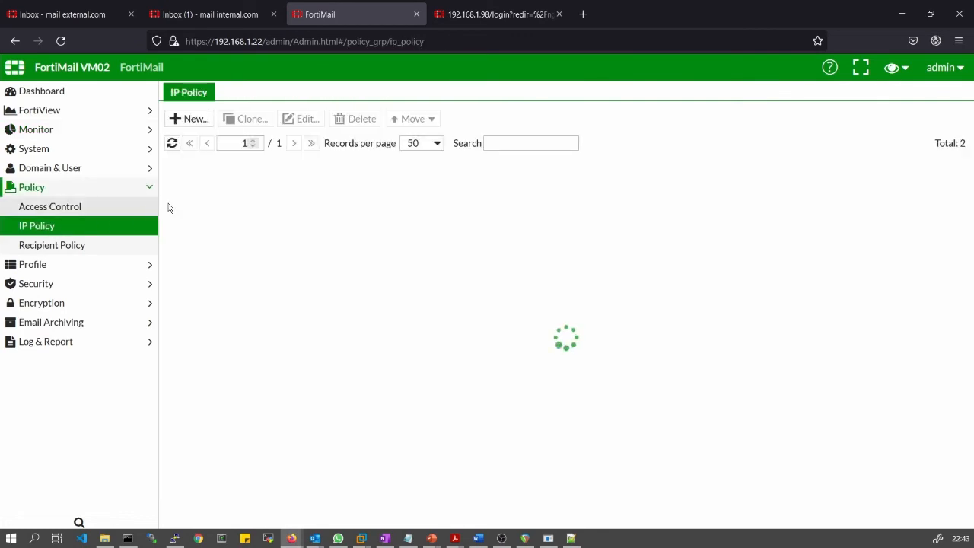
pyautogui.click(218, 188)
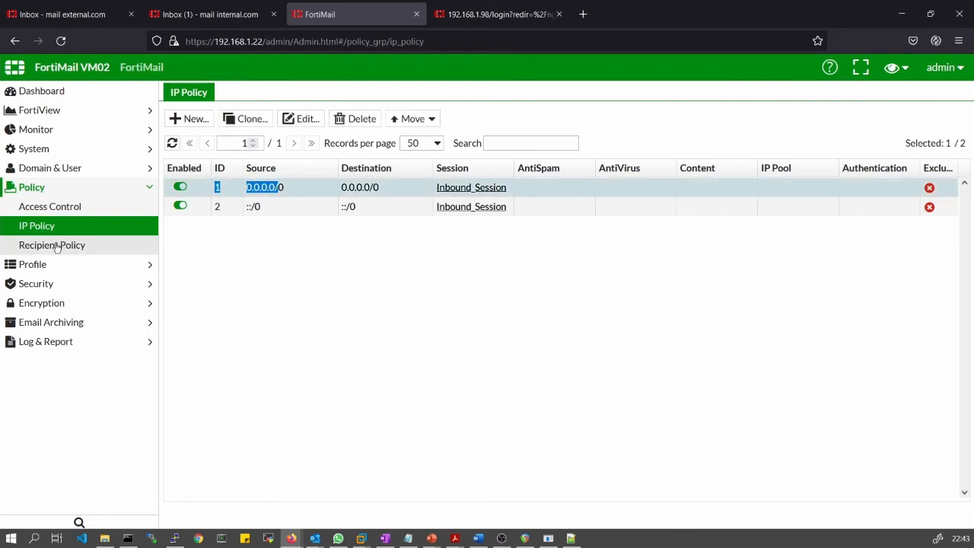
pyautogui.click(106, 245)
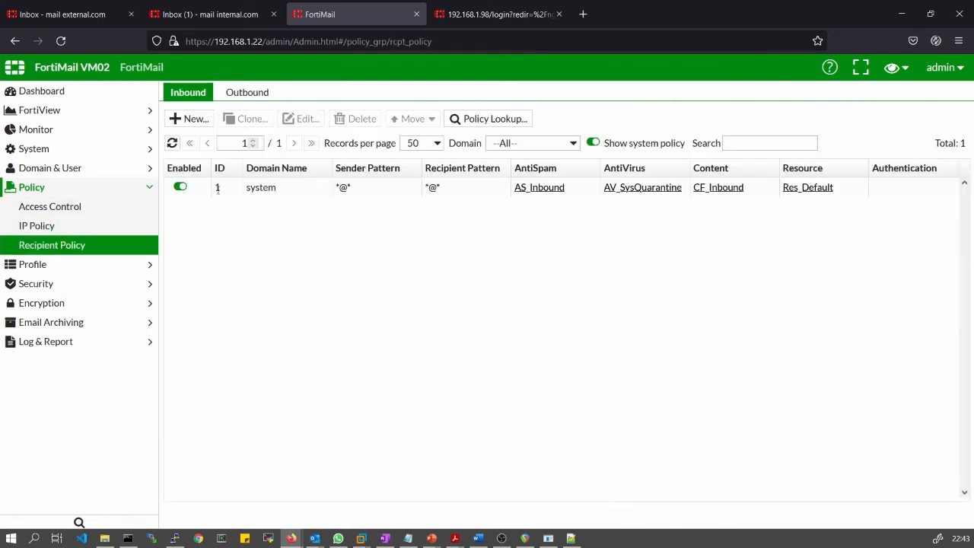
pyautogui.click(218, 188)
# Reopen the newest history log entry and compare its policy ID with the reviewed policies, closing the details when finished.
pyautogui.click(66, 131)
pyautogui.click(67, 151)
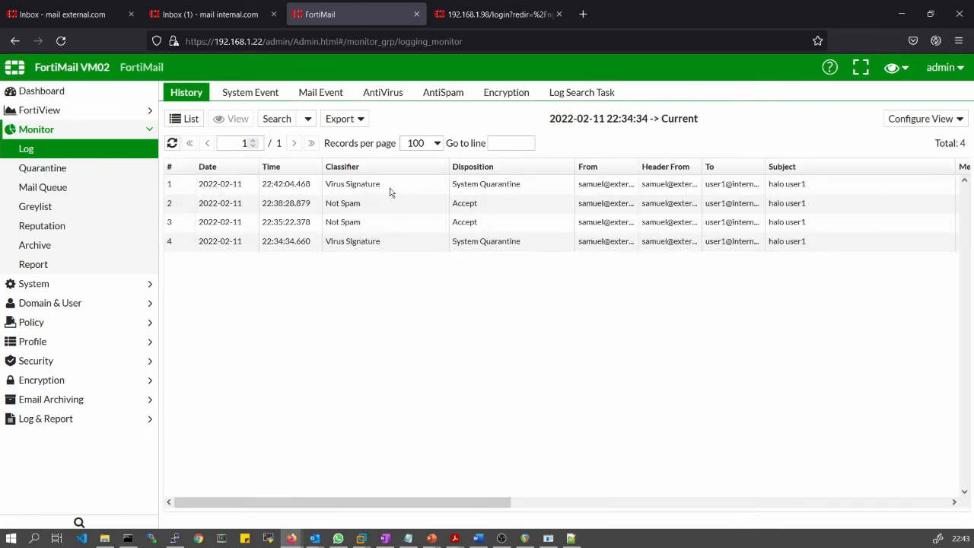
pyautogui.doubleClick(390, 187)
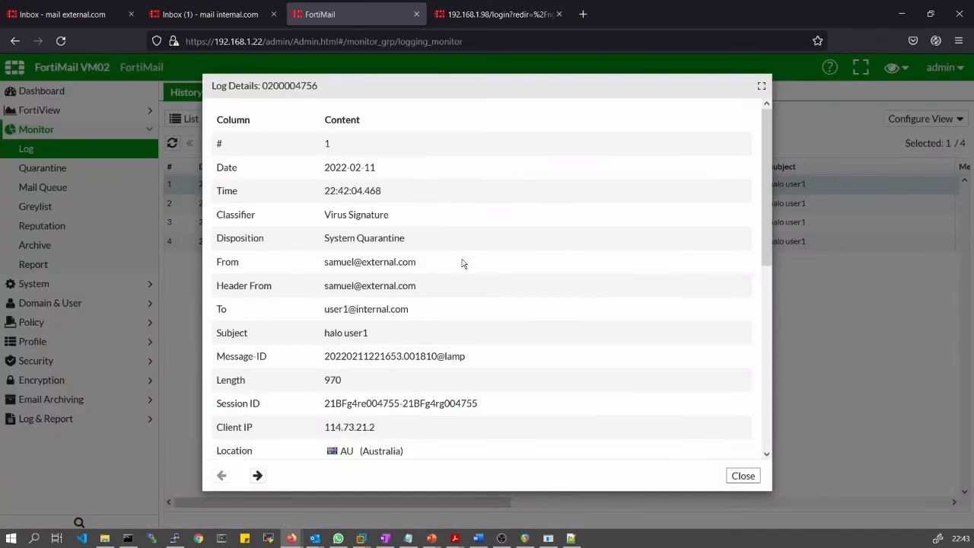
pyautogui.scroll(-3, 462, 264)
pyautogui.scroll(-3, 462, 264)
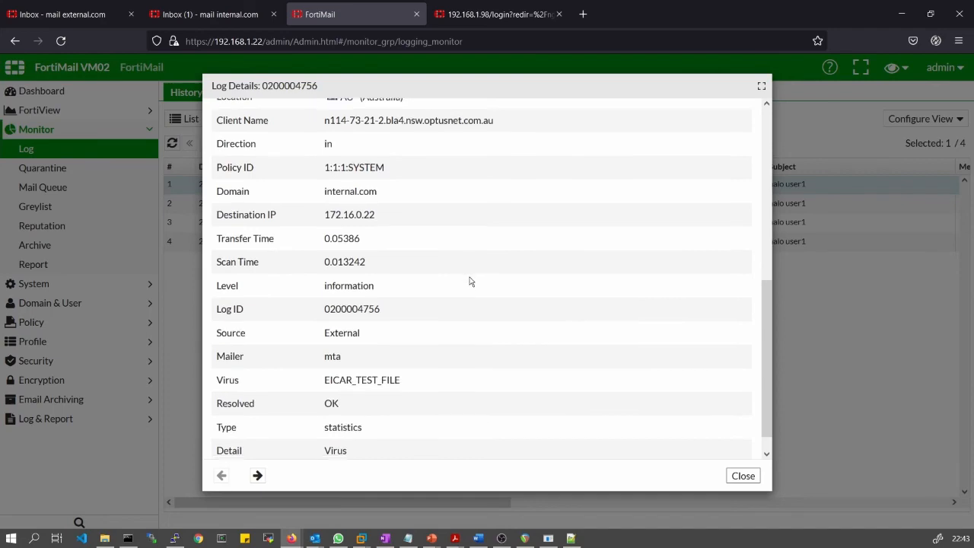
pyautogui.scroll(4, 472, 296)
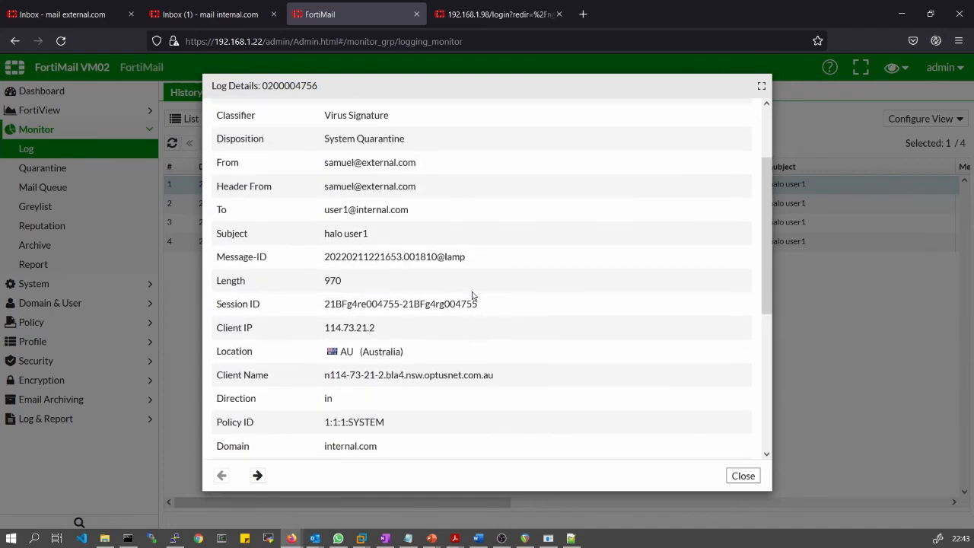
pyautogui.scroll(-4, 532, 322)
pyautogui.click(740, 476)
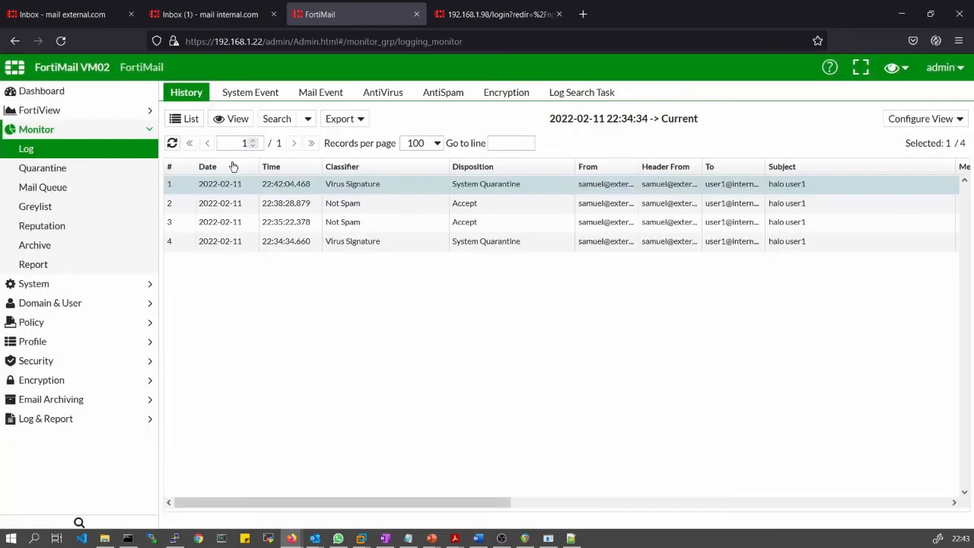
# Switch to the internal.com webmail and reload the inbox message list to check for the test mail.
pyautogui.click(199, 15)
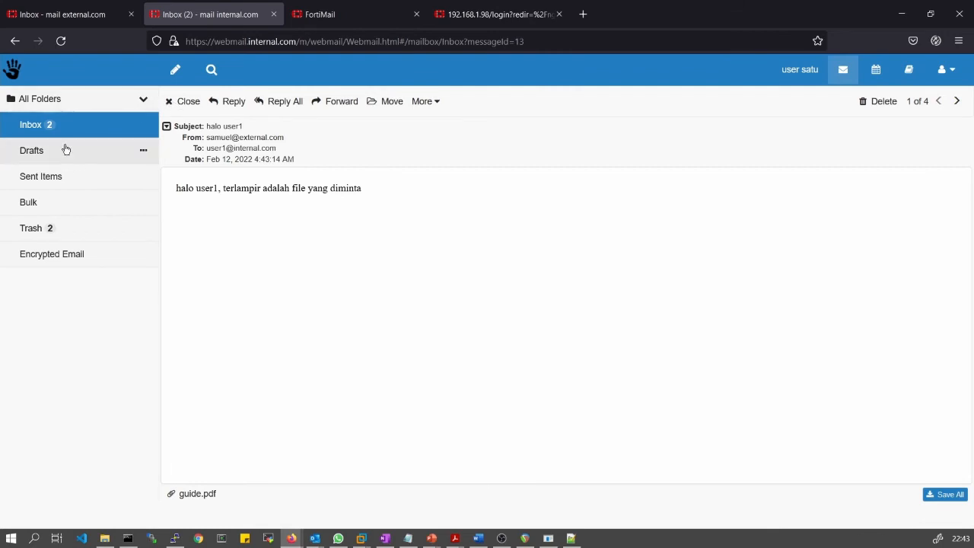
pyautogui.click(49, 152)
pyautogui.click(84, 131)
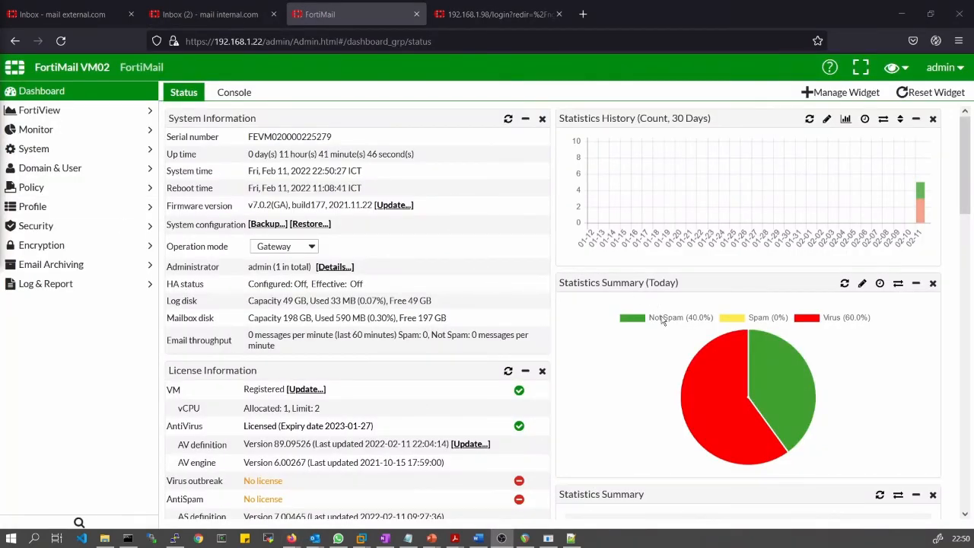
# On the FortiMail dashboard, inspect today's Not Spam and Virus statistics and drill down into the Virus category.
pyautogui.moveTo(747, 347)
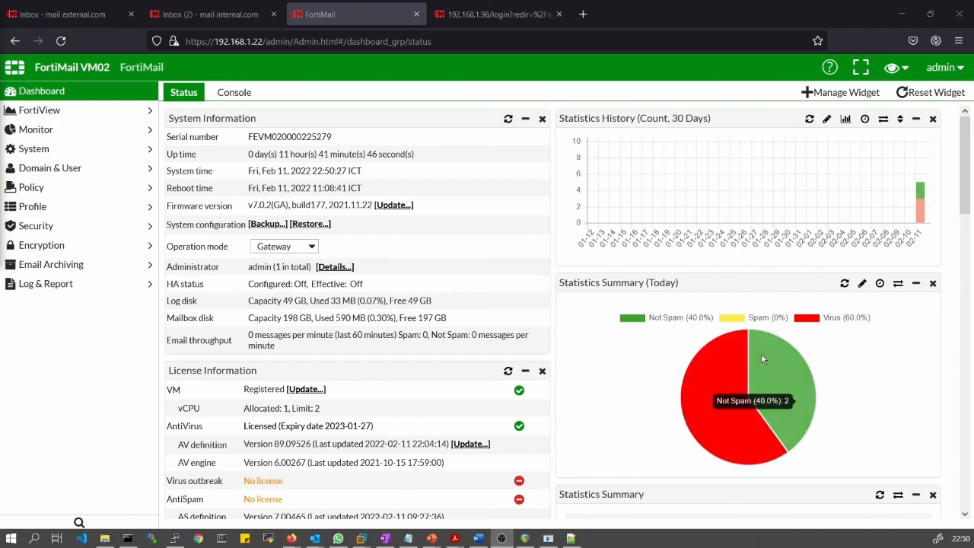
pyautogui.moveTo(712, 384)
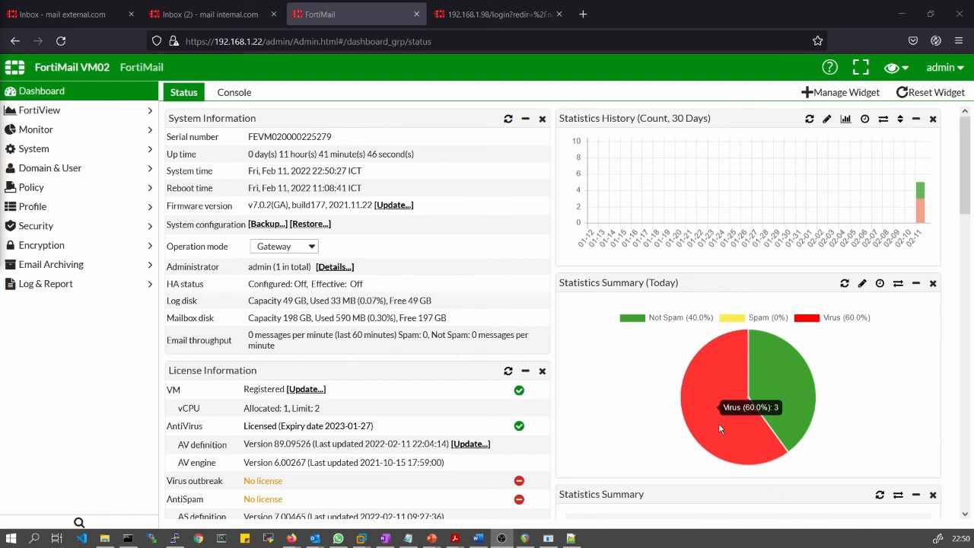
pyautogui.click(709, 395)
pyautogui.scroll(-1, 742, 362)
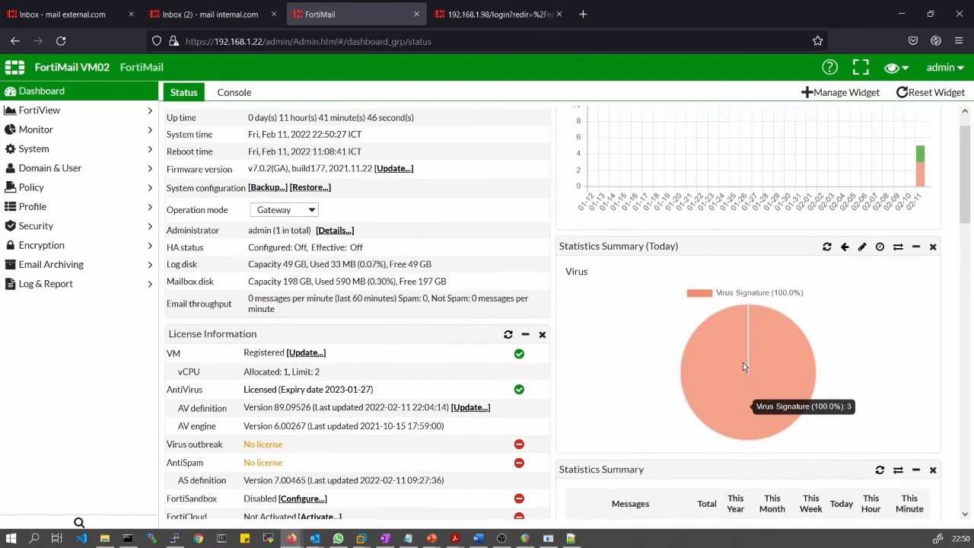
pyautogui.scroll(-5, 742, 362)
# Return to the internal.com webmail and check the newest "halo user1" message in the inbox list.
pyautogui.click(204, 13)
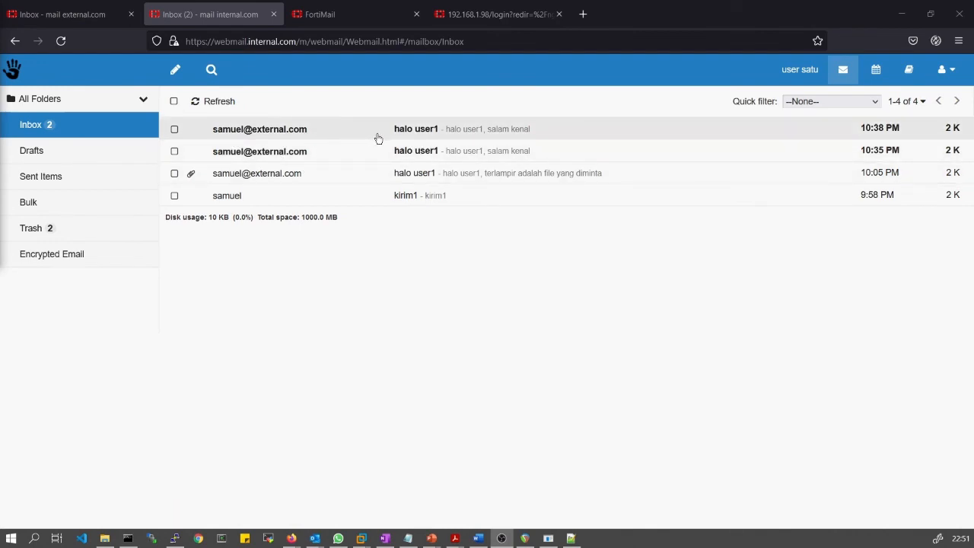
pyautogui.moveTo(418, 136); pyautogui.dragTo(418, 136)
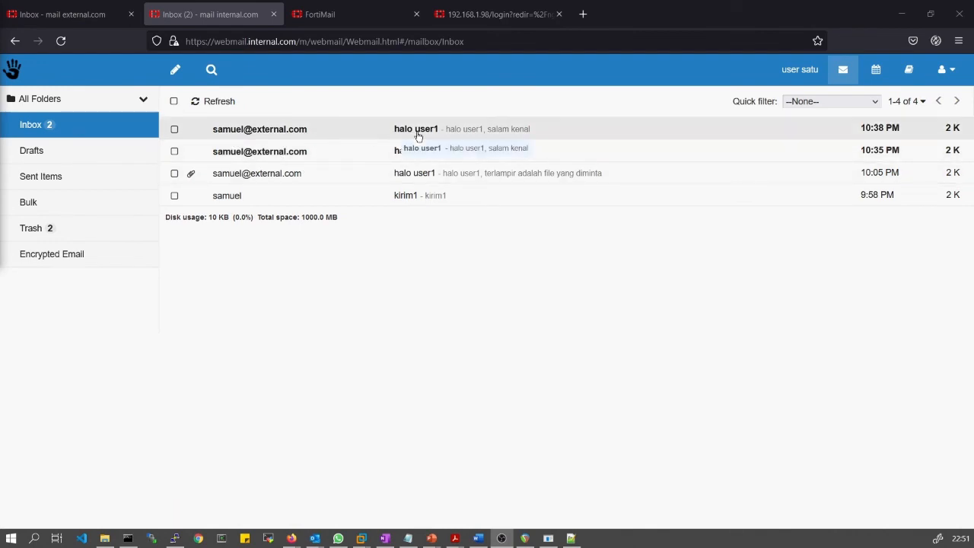